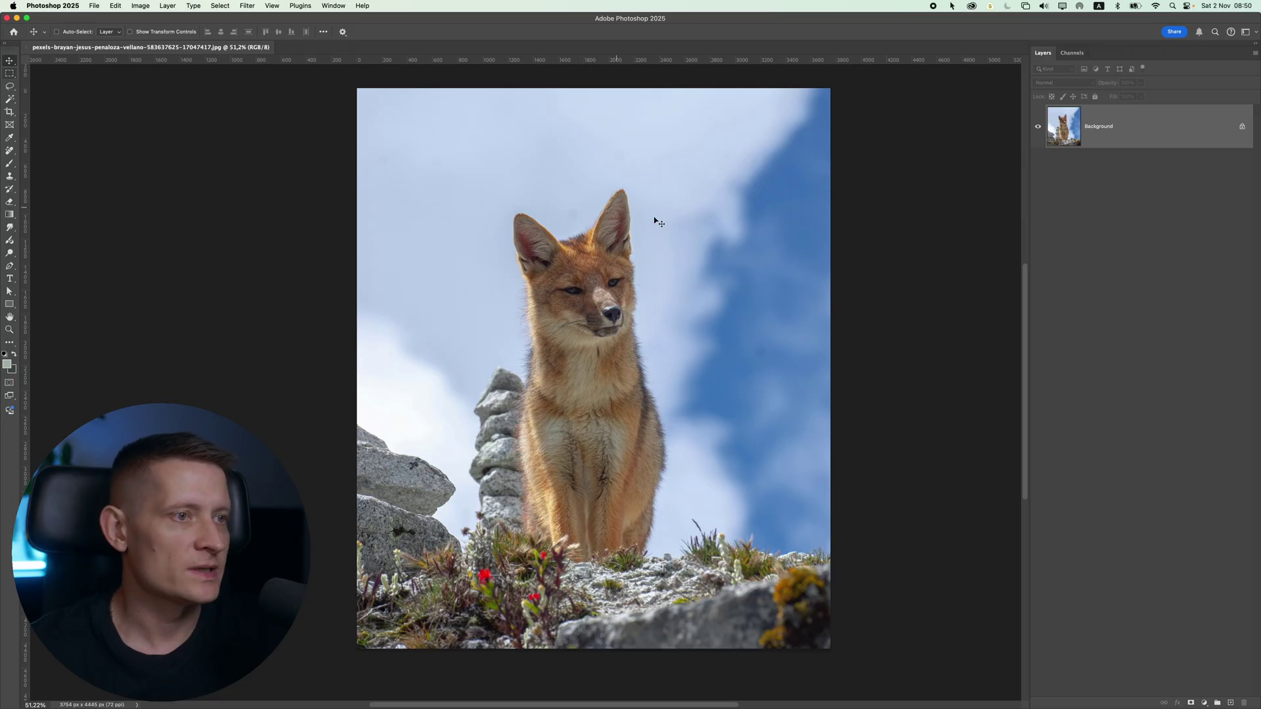
Duplicate the Background layer and convert the copy to a smart object
key("super+j")
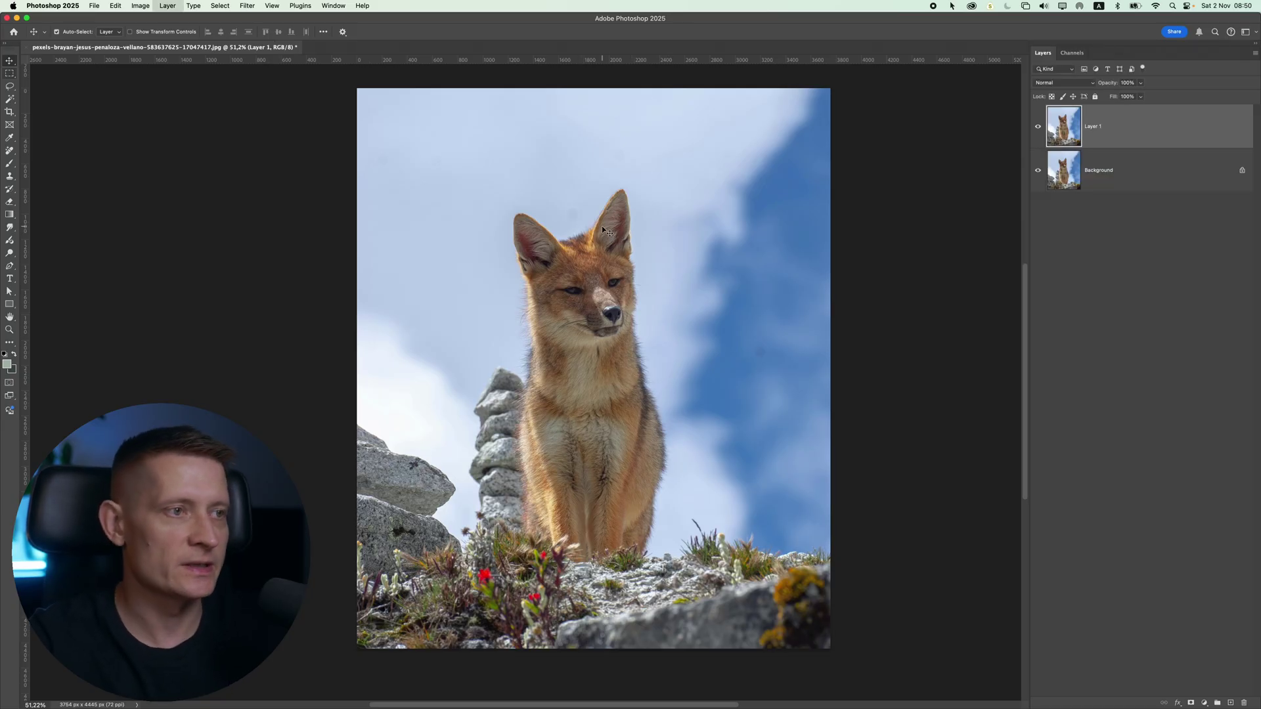
right_click(1127, 131)
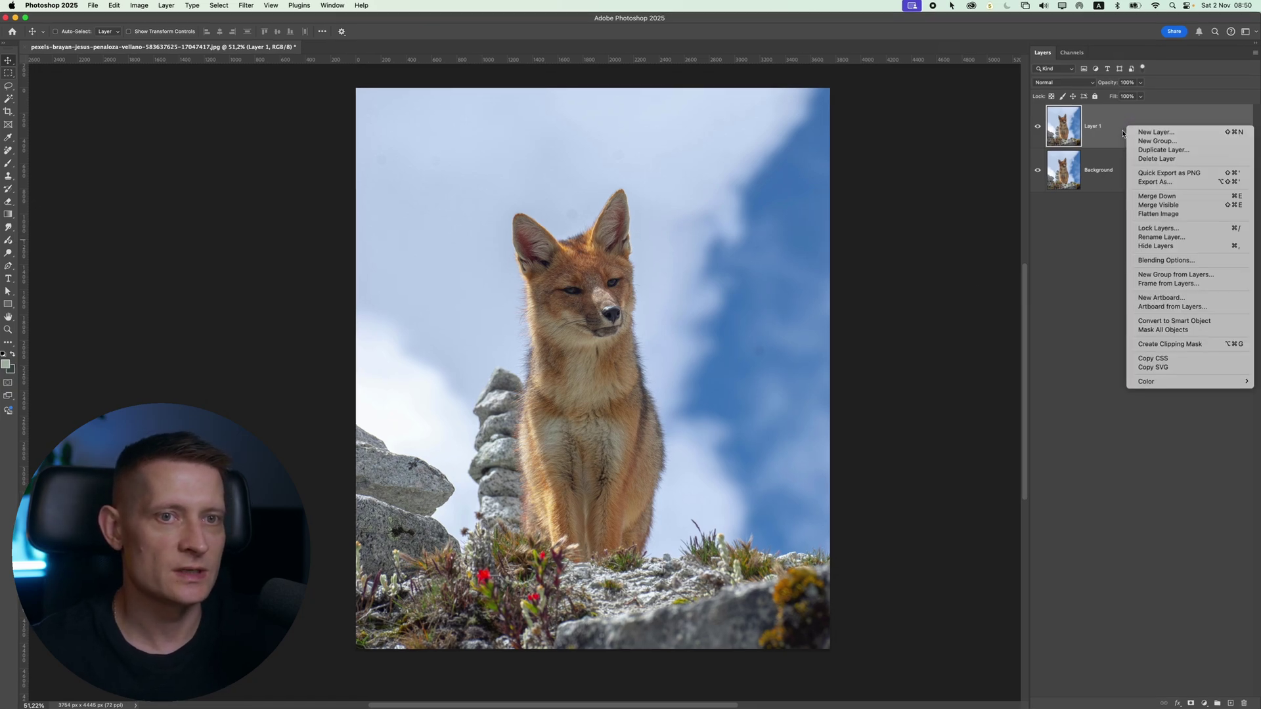
left_click(1159, 319)
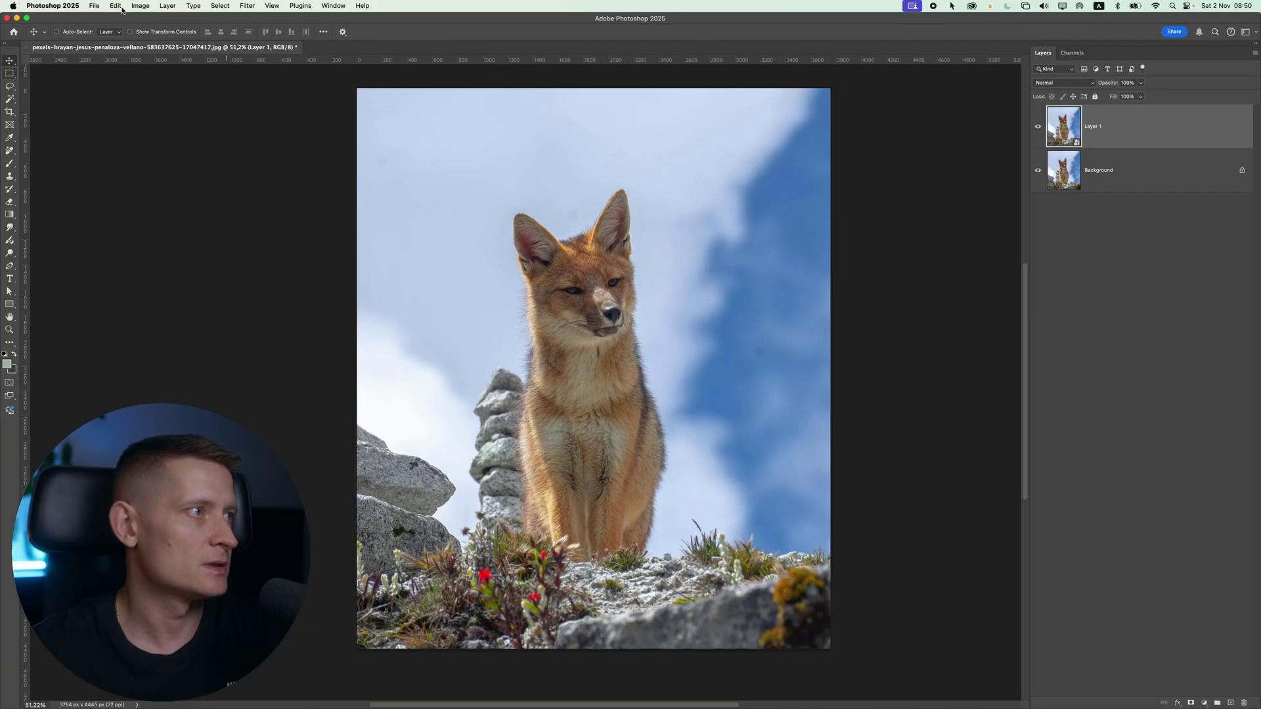
Select the photo's main subject automatically on the duplicated layer
left_click(121, 8)
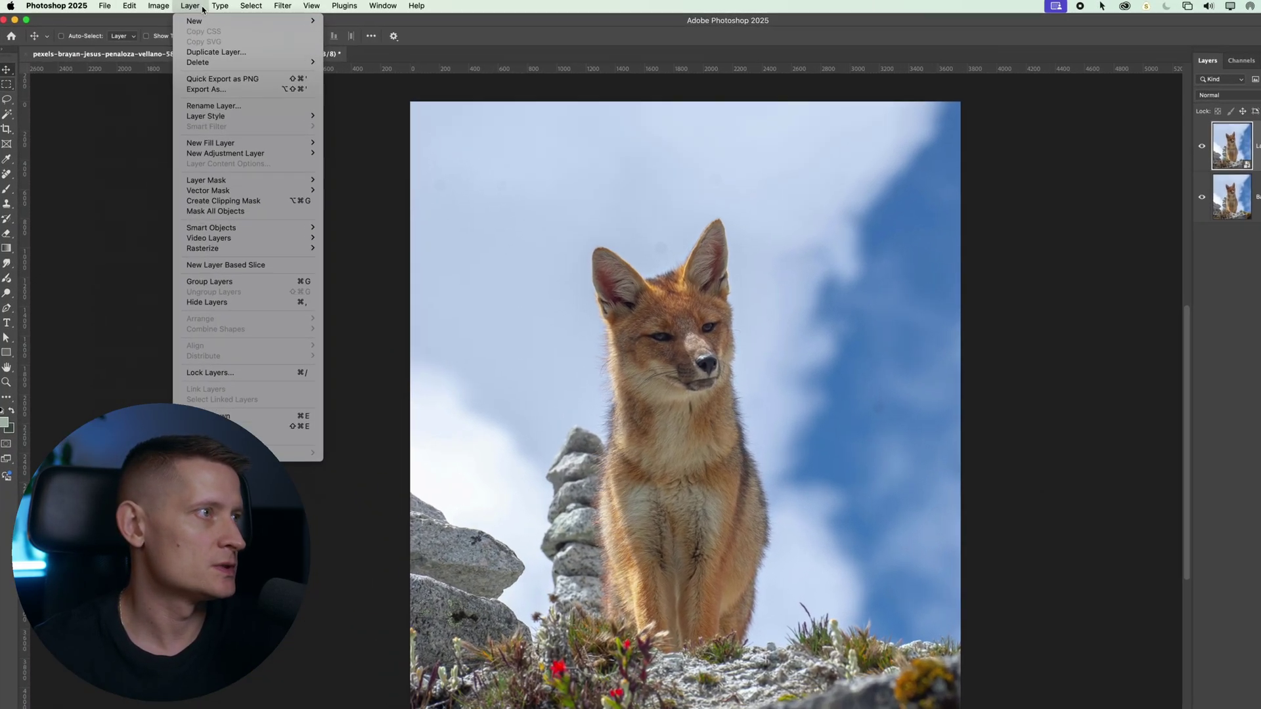
mouse_move(211, 6)
left_click(257, 118)
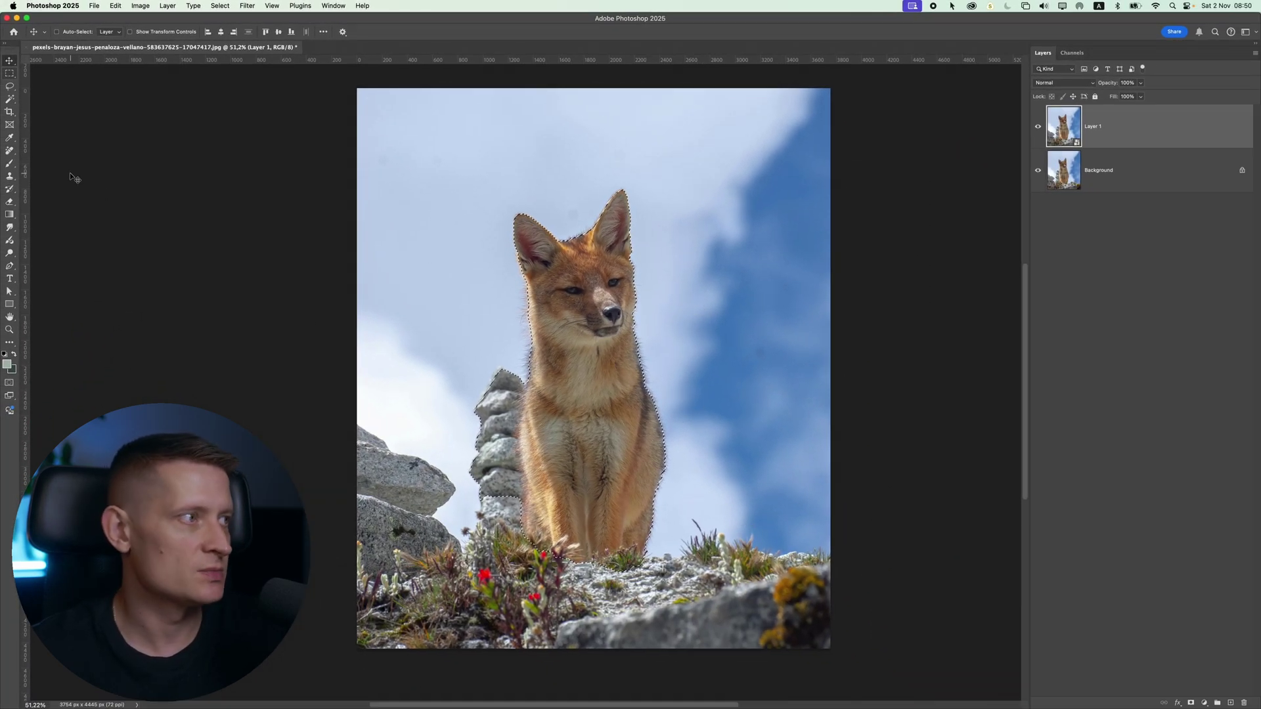
Subtract the stacked rocks beside the fox from the selection and turn the selection into a layer mask on Layer 1
left_click(10, 101)
left_click_drag(507, 387, 501, 450)
key("super+z")
left_click(73, 32)
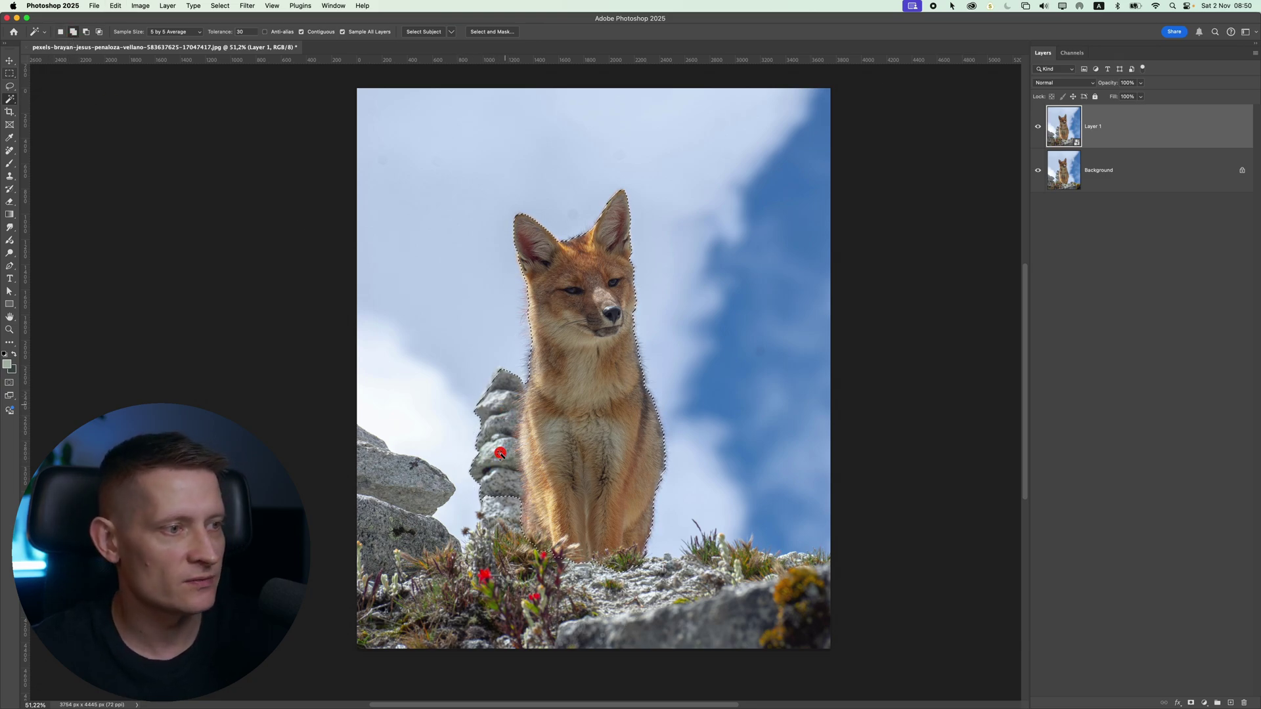
left_click(1191, 702)
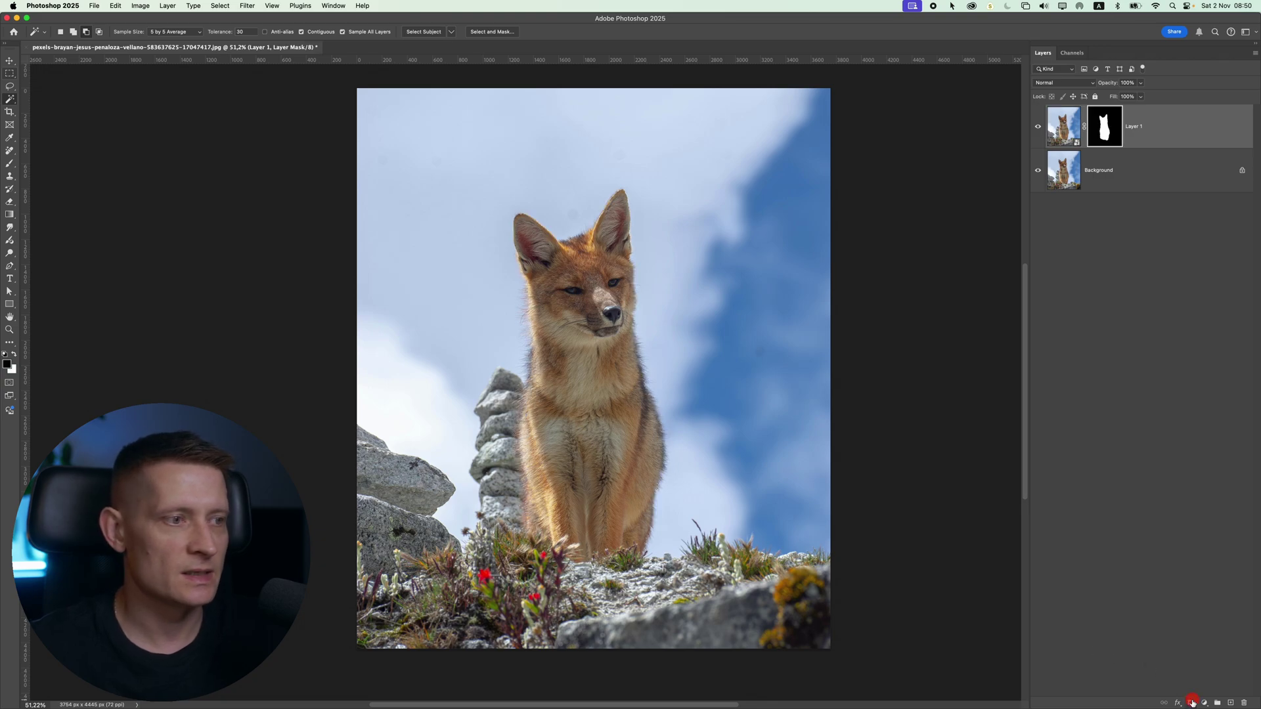
Add an empty layer and place it between the masked fox layer and the Background
left_click(13, 216)
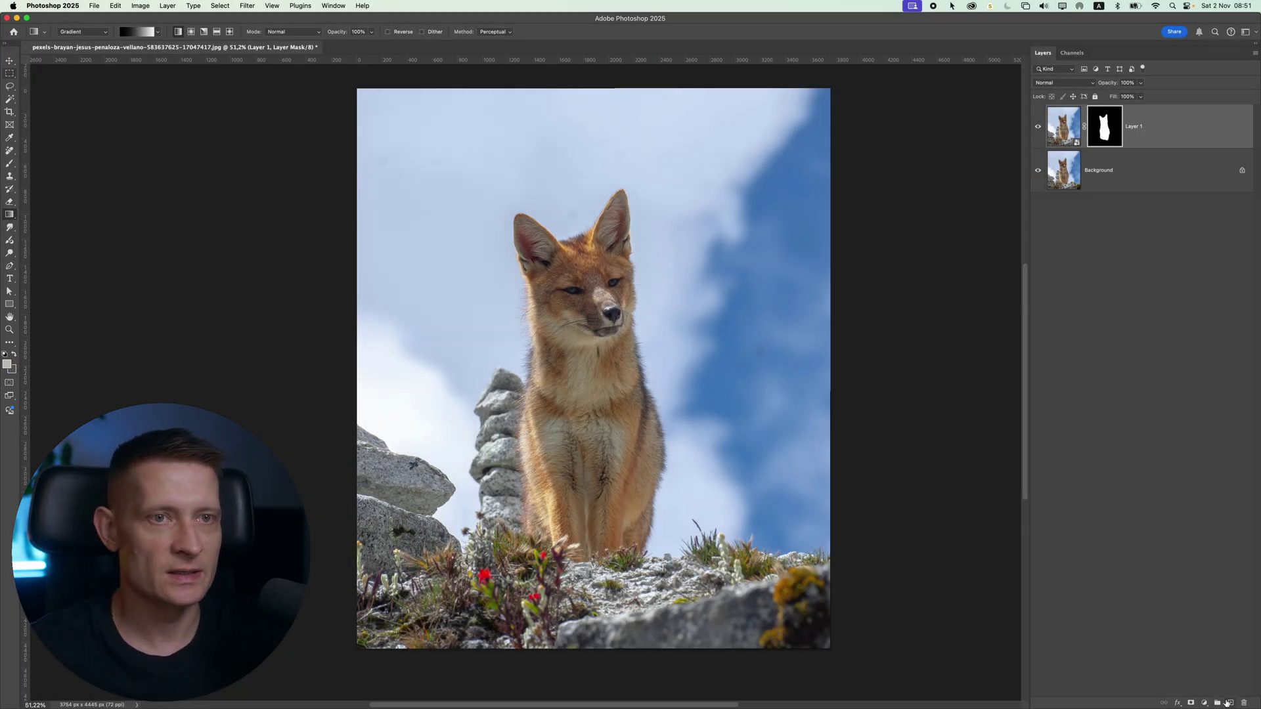
left_click(1228, 702)
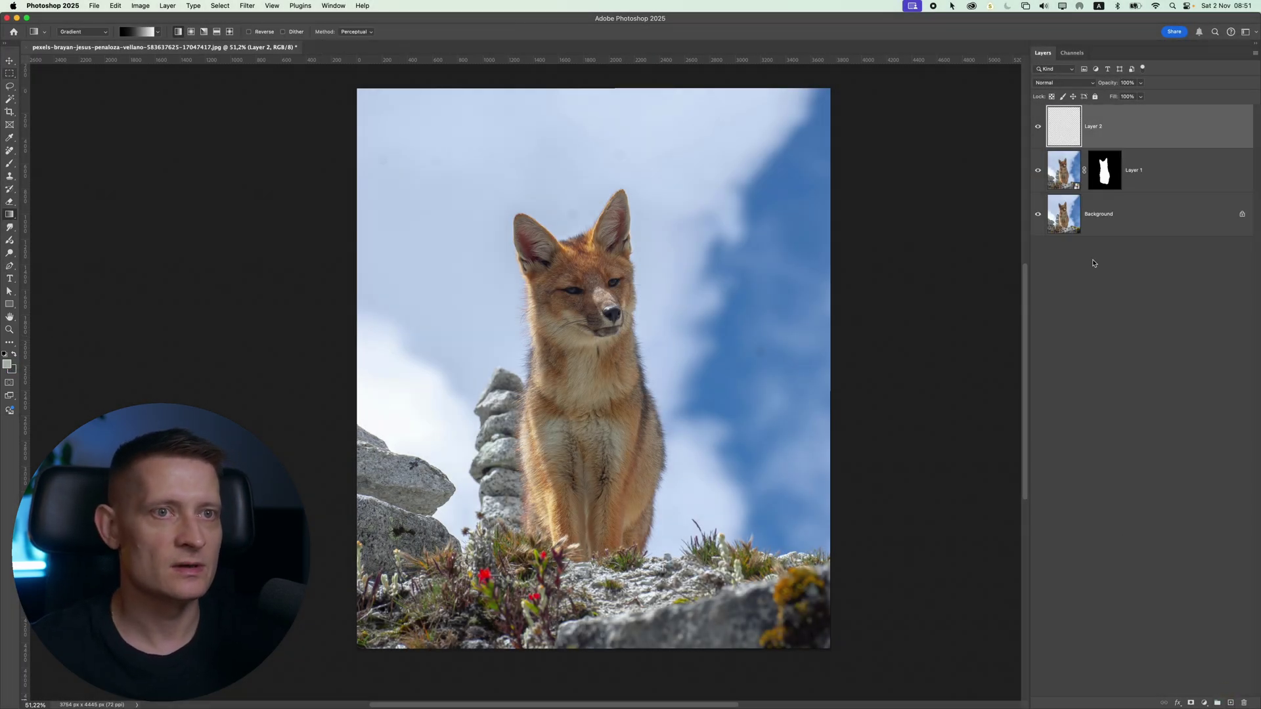
left_click_drag(1126, 138, 1129, 191)
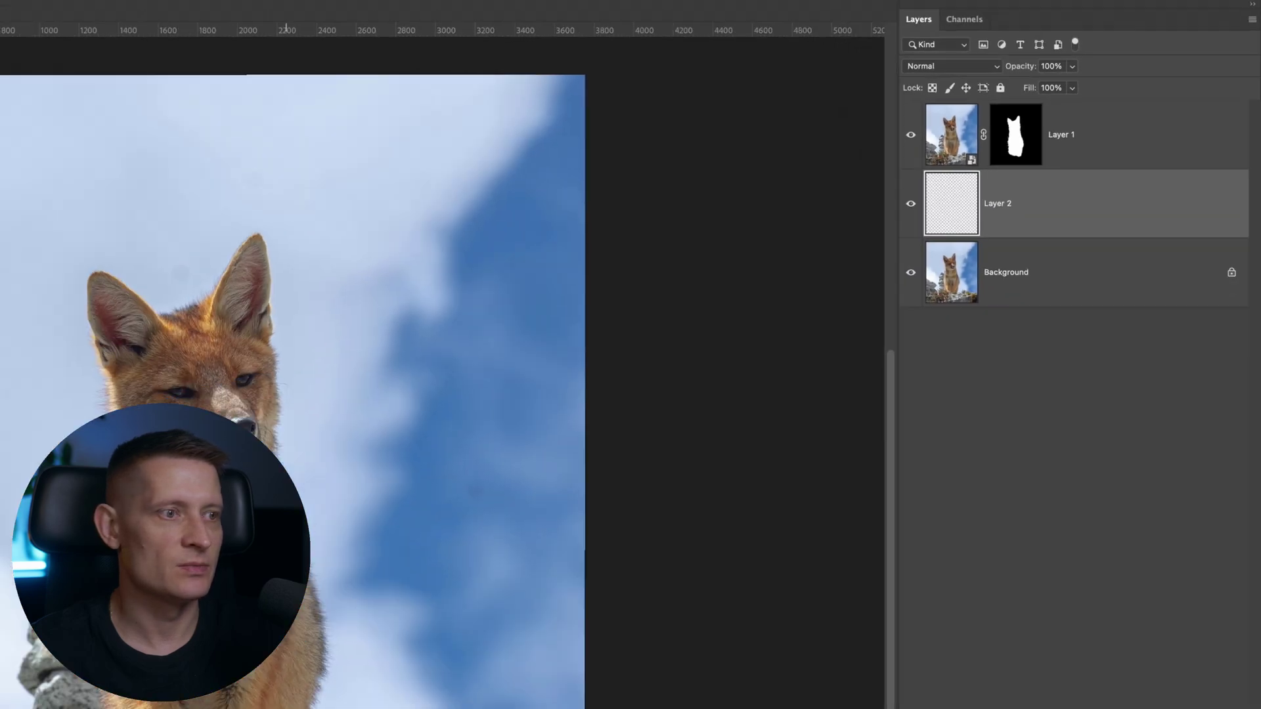
Draw a nearly horizontal linear gradient from light to dark grey-green across the canvas behind the fox
left_click_drag(475, 498, 763, 202)
key("super+z")
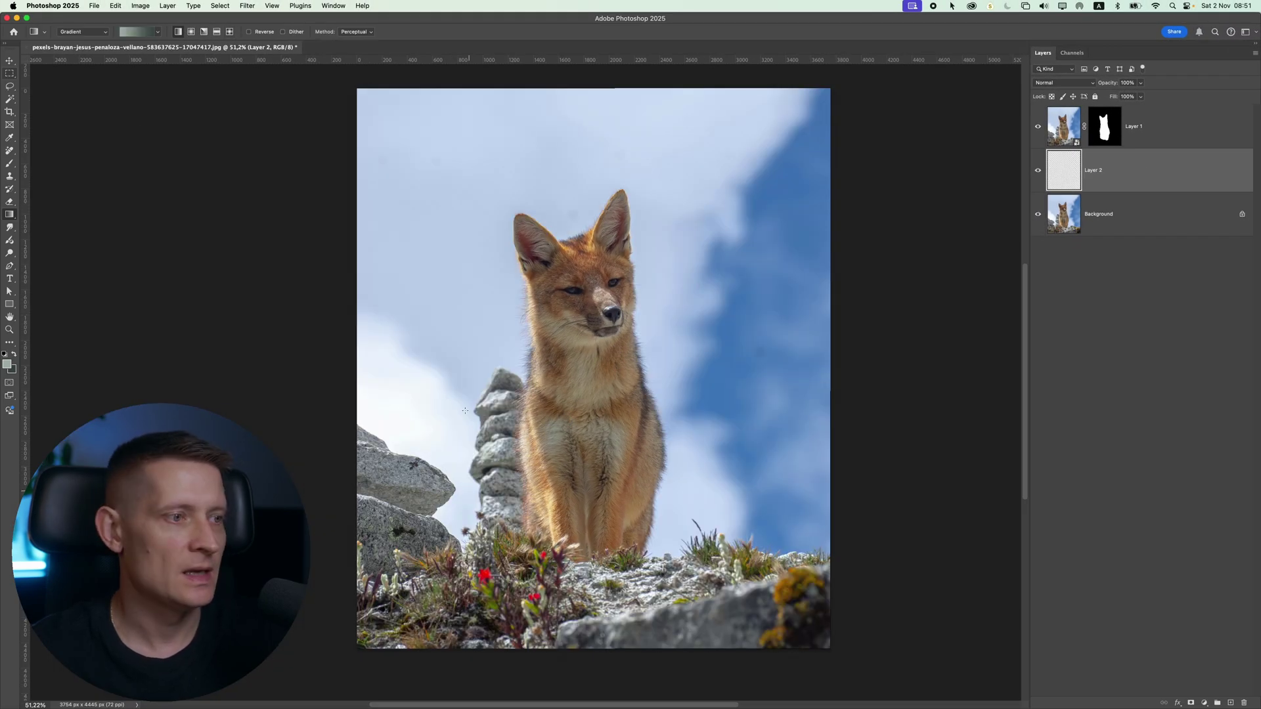
left_click_drag(401, 387, 805, 430)
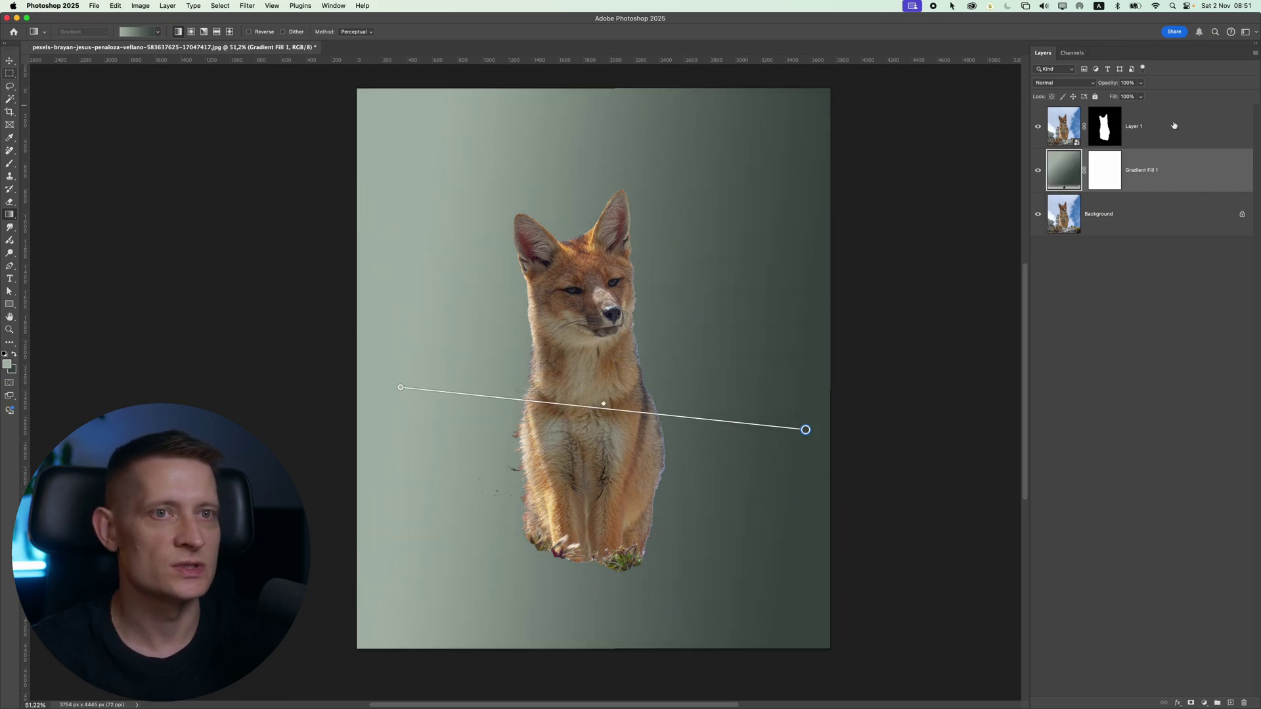
Set the gradient fill layer's blend mode to Color and switch to the Move tool
left_click(1065, 83)
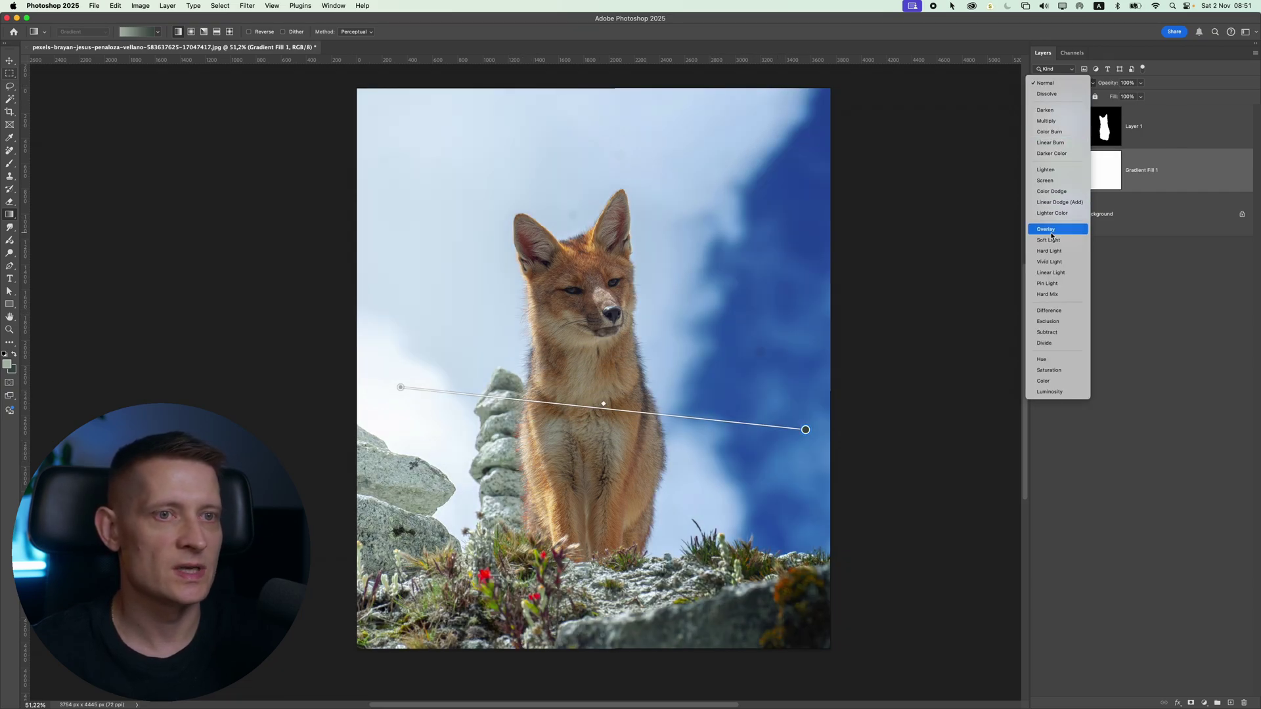
left_click(1057, 382)
left_click(9, 73)
left_click(8, 62)
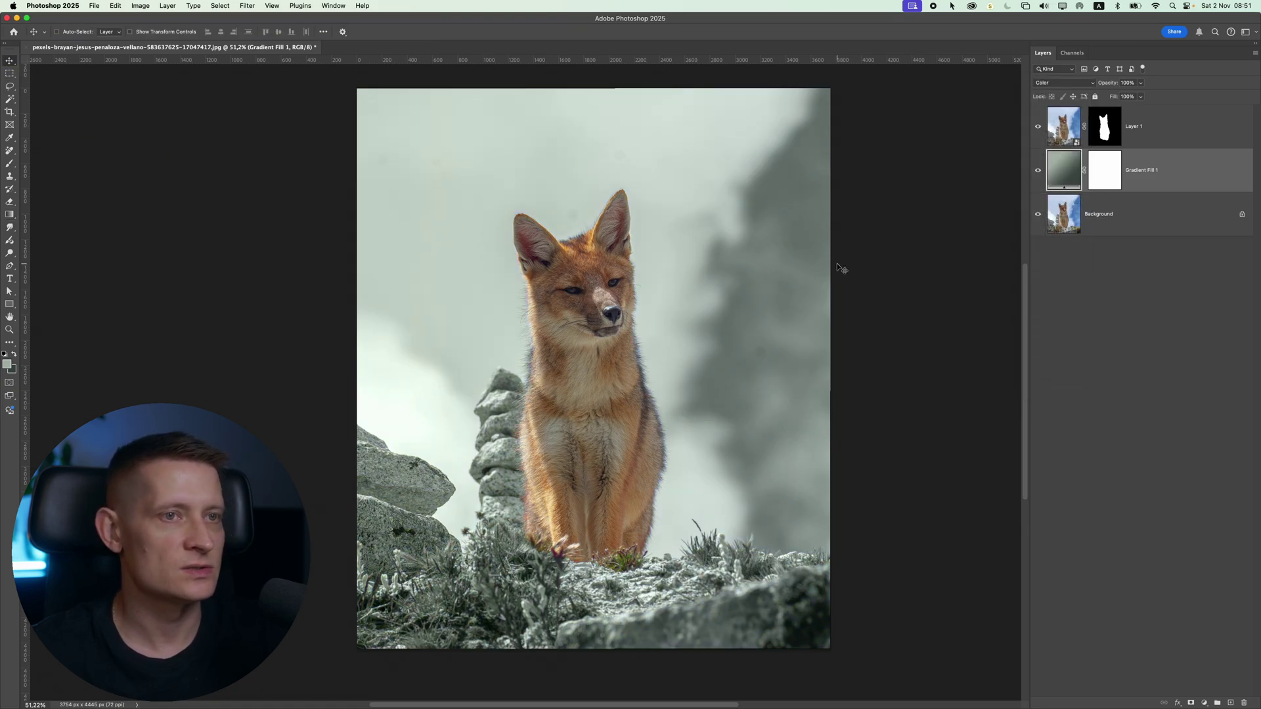
Lower the opacity of the masked fox layer to 89%
left_click(1175, 142)
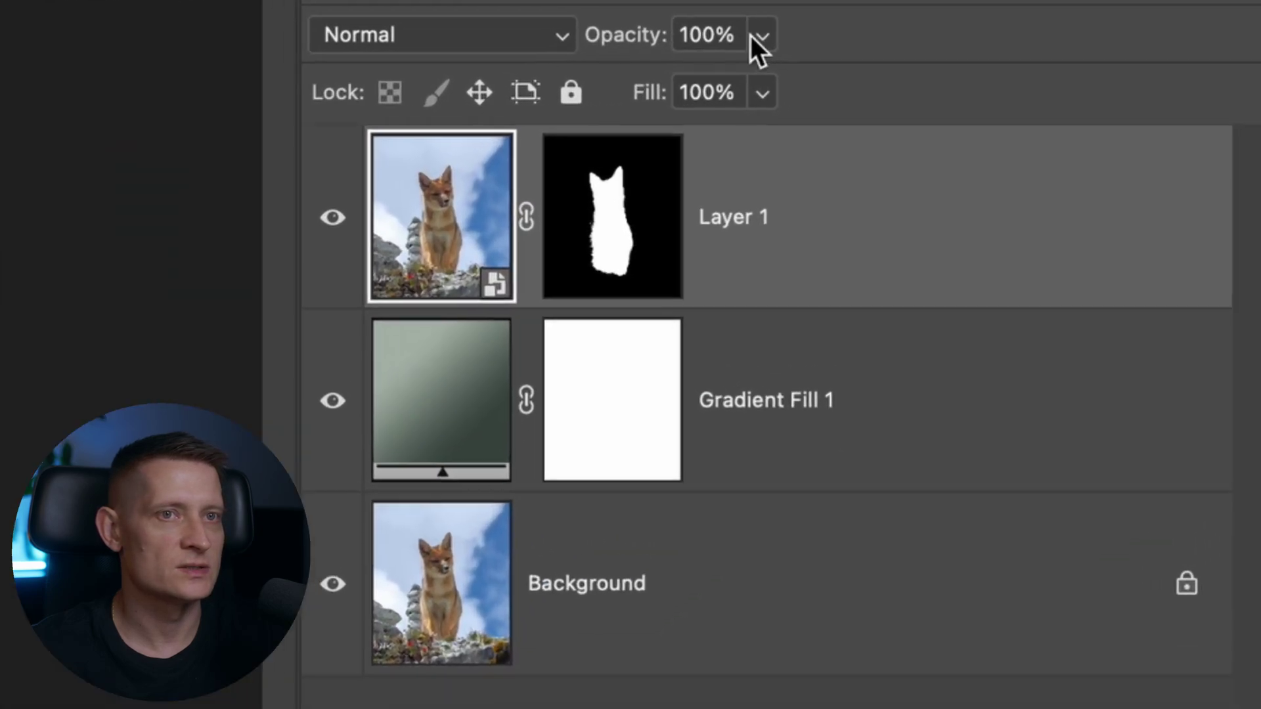
left_click(1140, 82)
left_click_drag(1130, 97, 1122, 96)
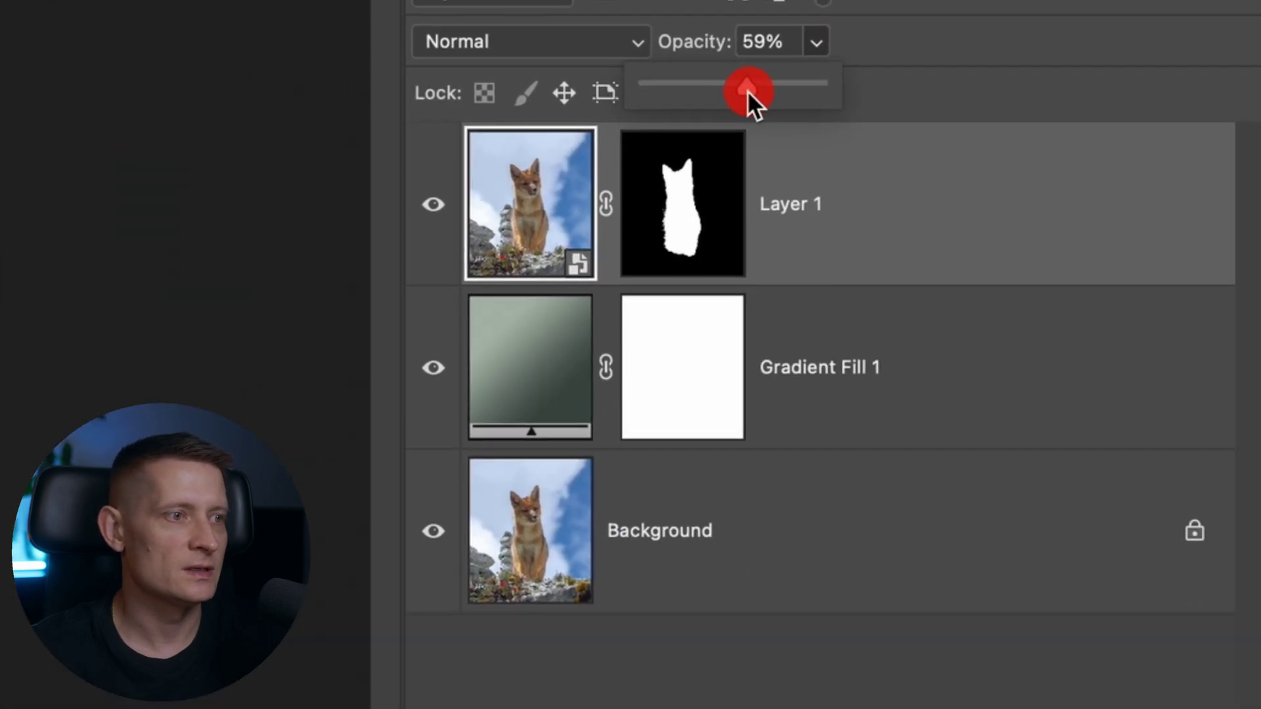
left_click_drag(748, 92, 757, 101)
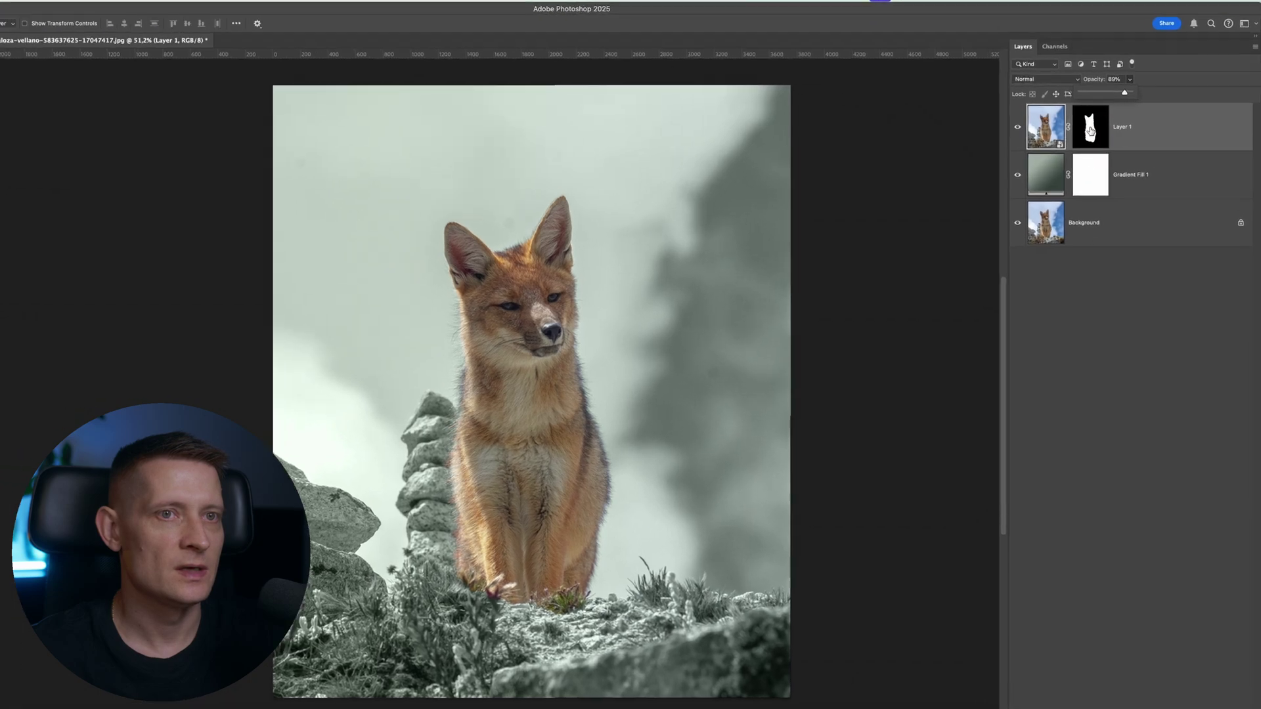
Refine the fox's layer mask in Select and Mask by brushing along the fur edges on both sides of the body
right_click(1105, 123)
left_click(1120, 206)
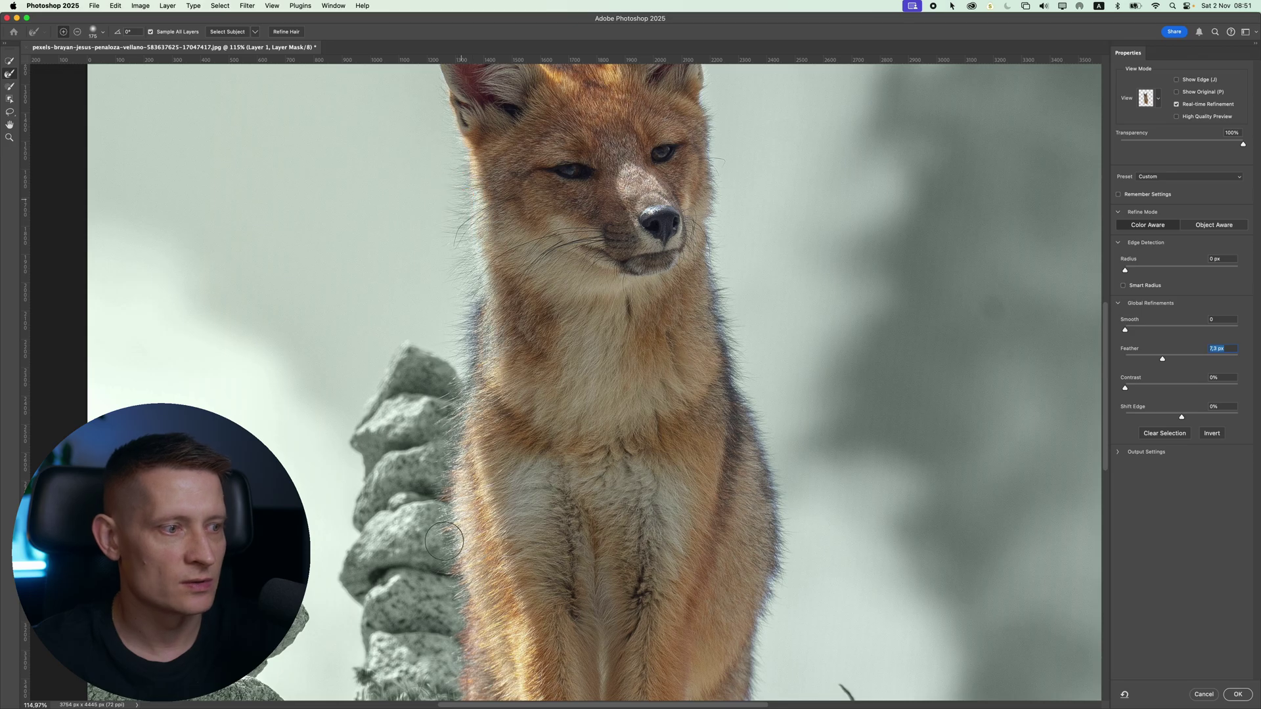
left_click_drag(723, 184, 749, 488)
scroll(694, 280, "down", 10)
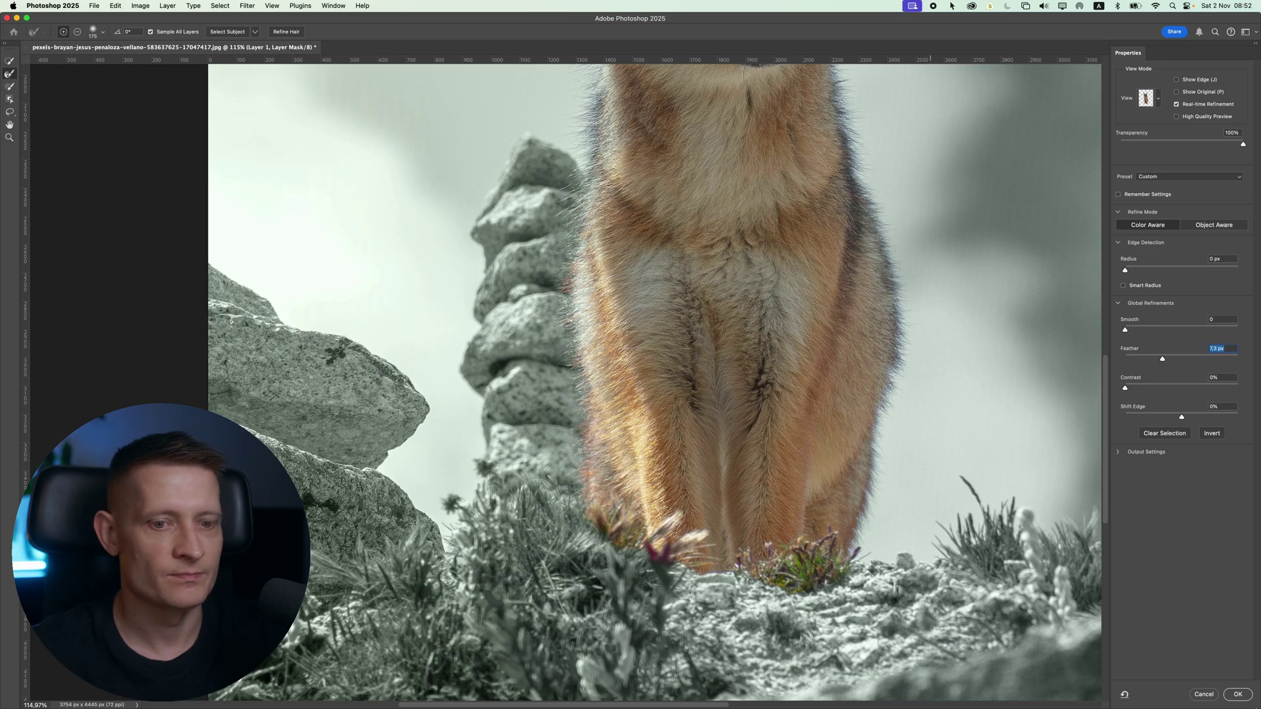
left_click(1239, 695)
Add a Color Balance adjustment above the fox with midtones at Cyan-Red +9, Magenta-Green -2 and Yellow-Blue -2
scroll(602, 340, "down", 10)
scroll(603, 338, "up", 5)
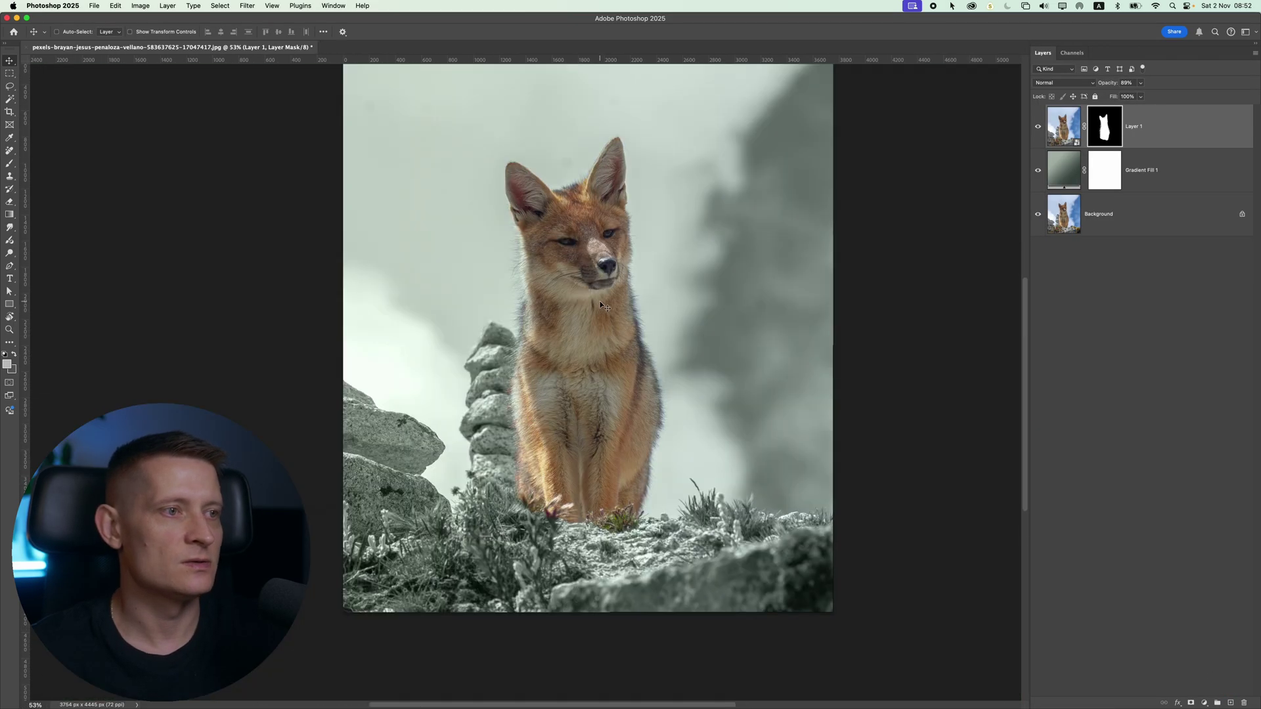
scroll(604, 306, "up", 2)
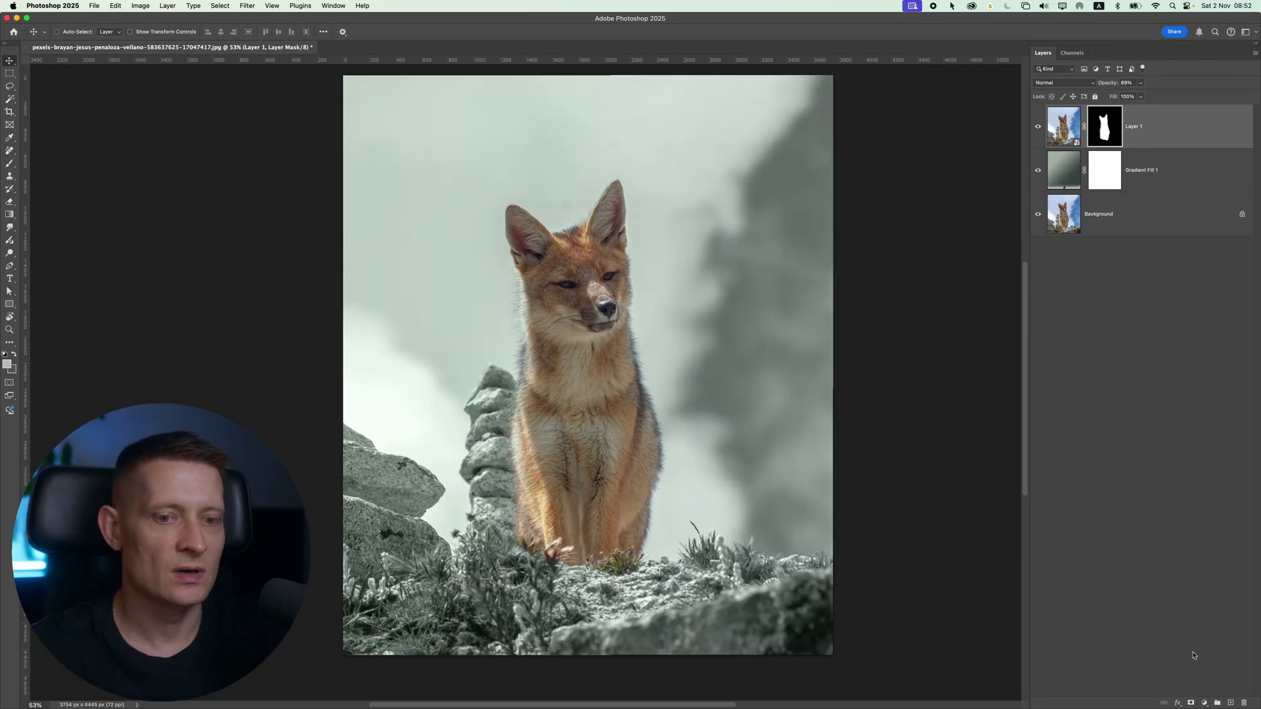
left_click(1207, 704)
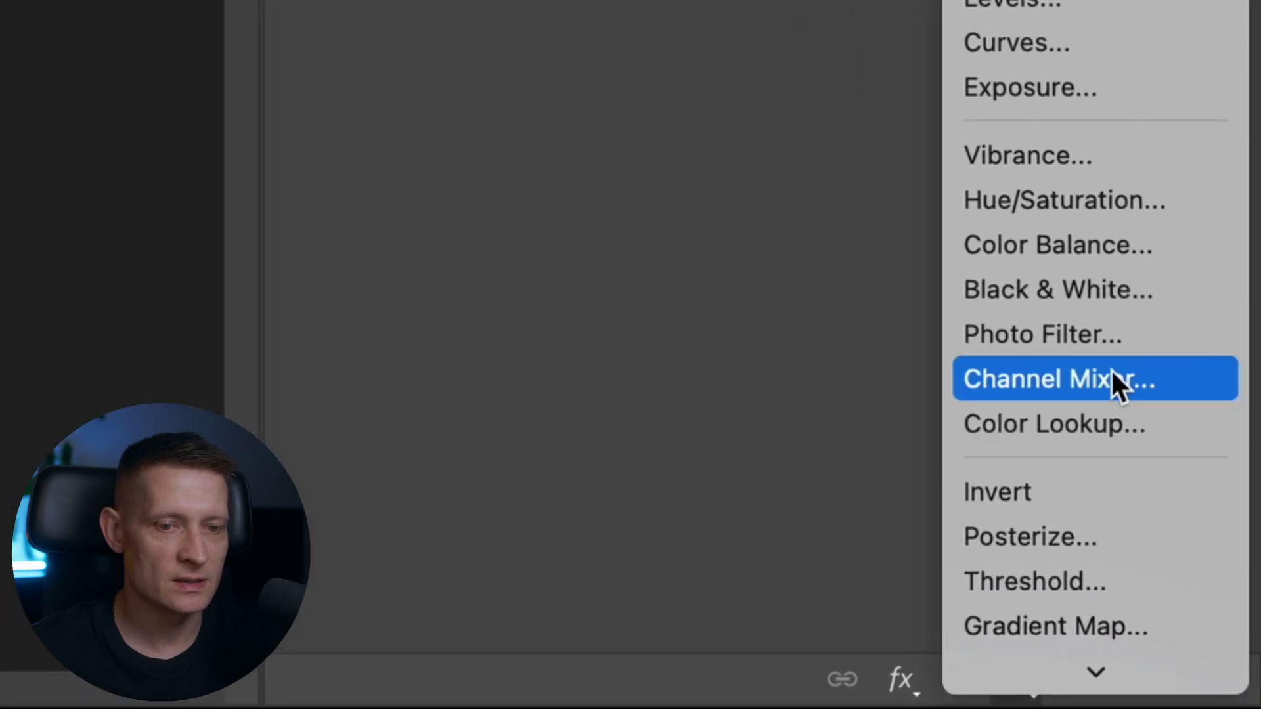
left_click(1101, 244)
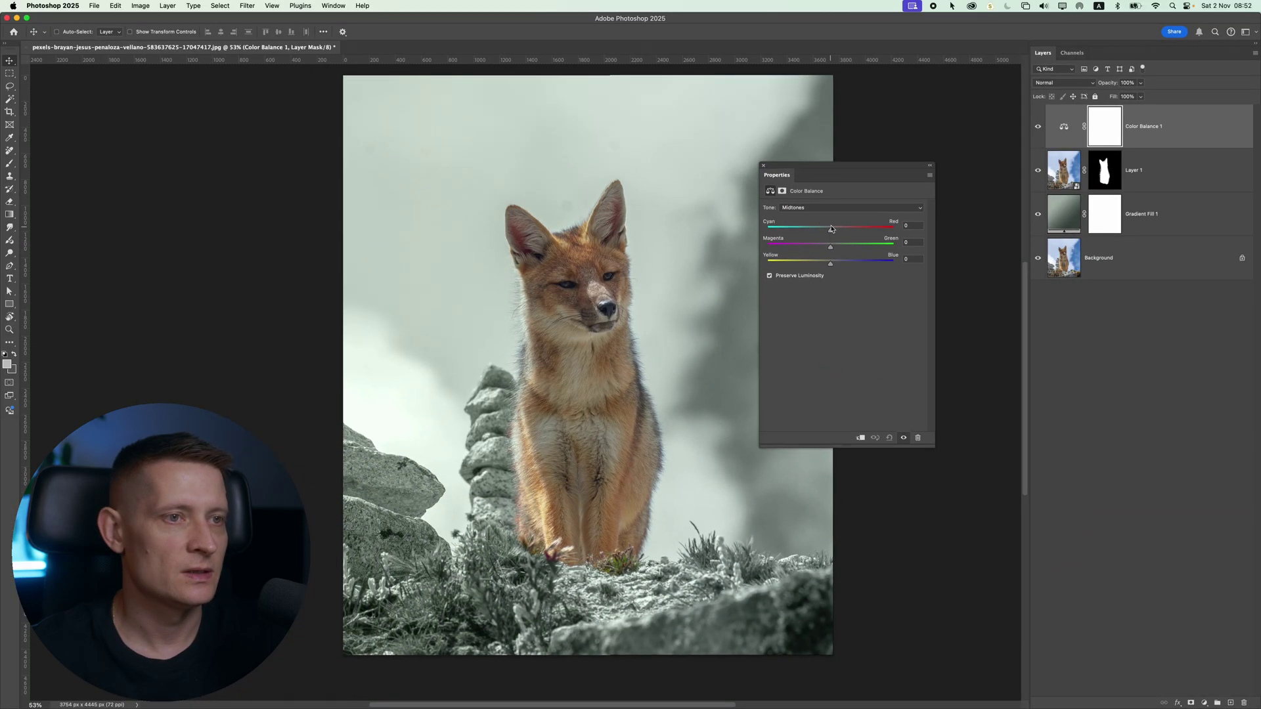
mouse_move(830, 229)
left_mouse_down()
mouse_move(851, 229)
mouse_move(826, 229)
mouse_move(837, 229)
left_mouse_up()
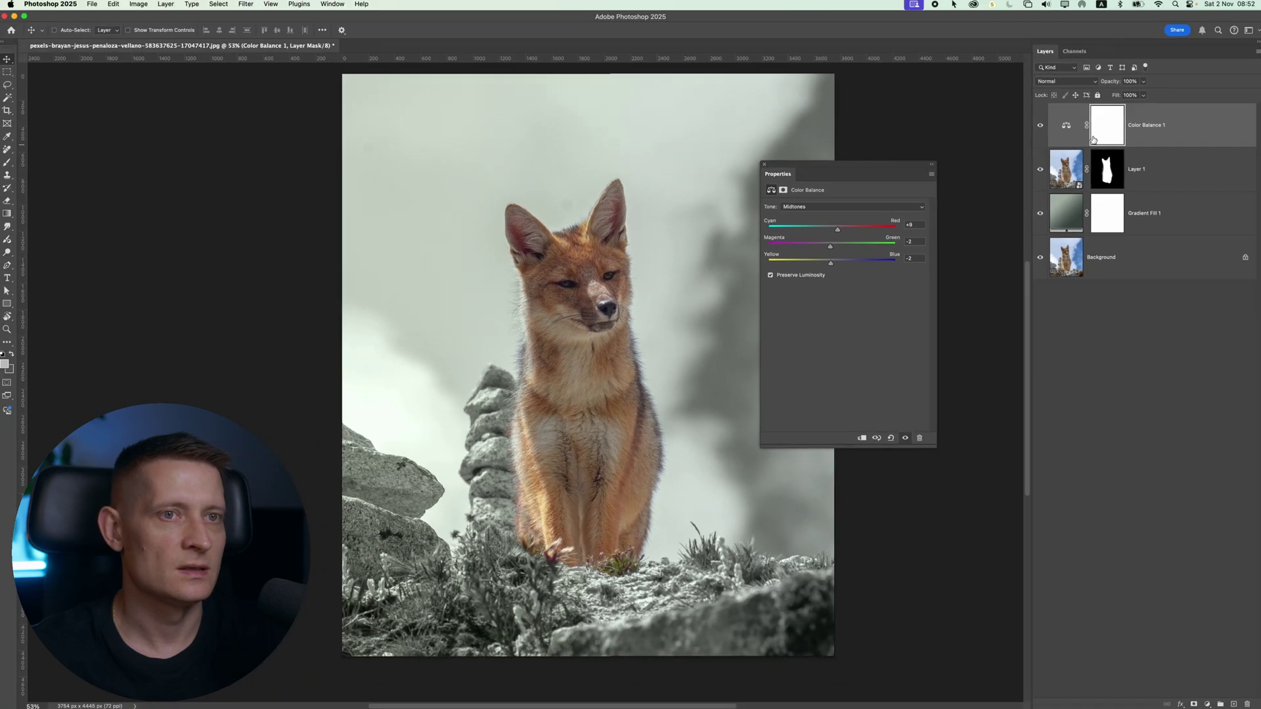
left_click(1035, 128)
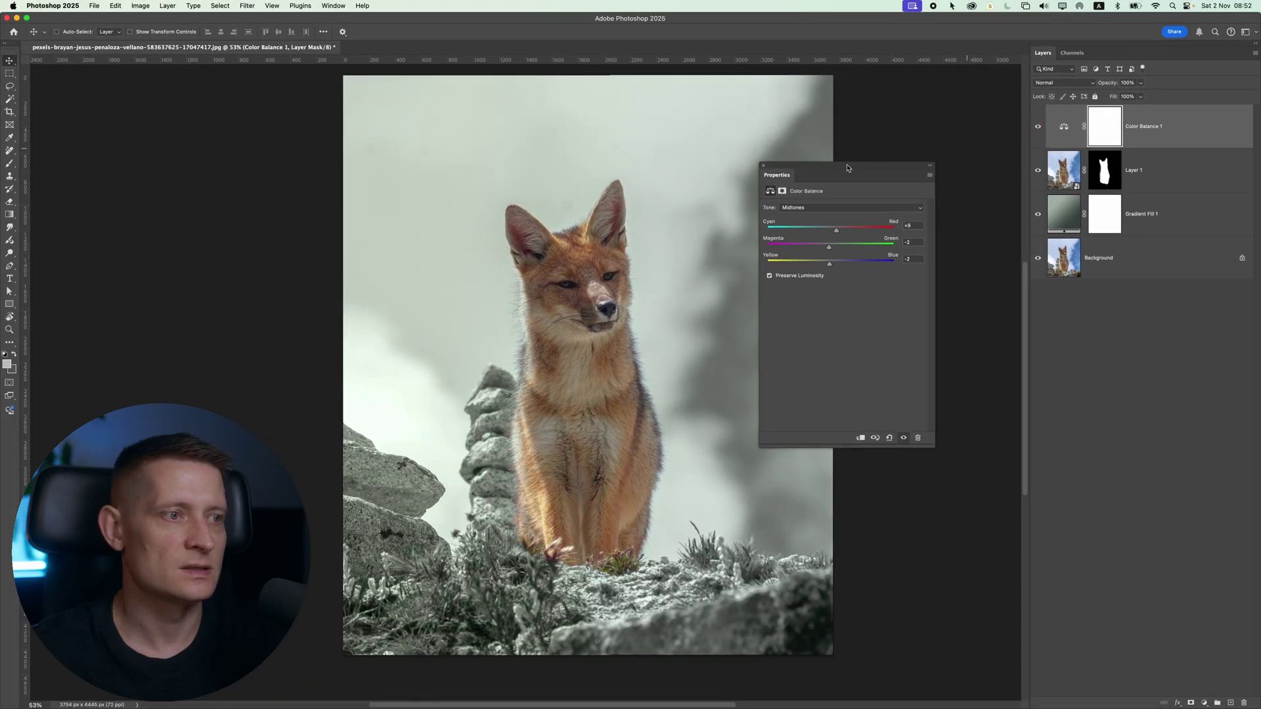
left_click(760, 165)
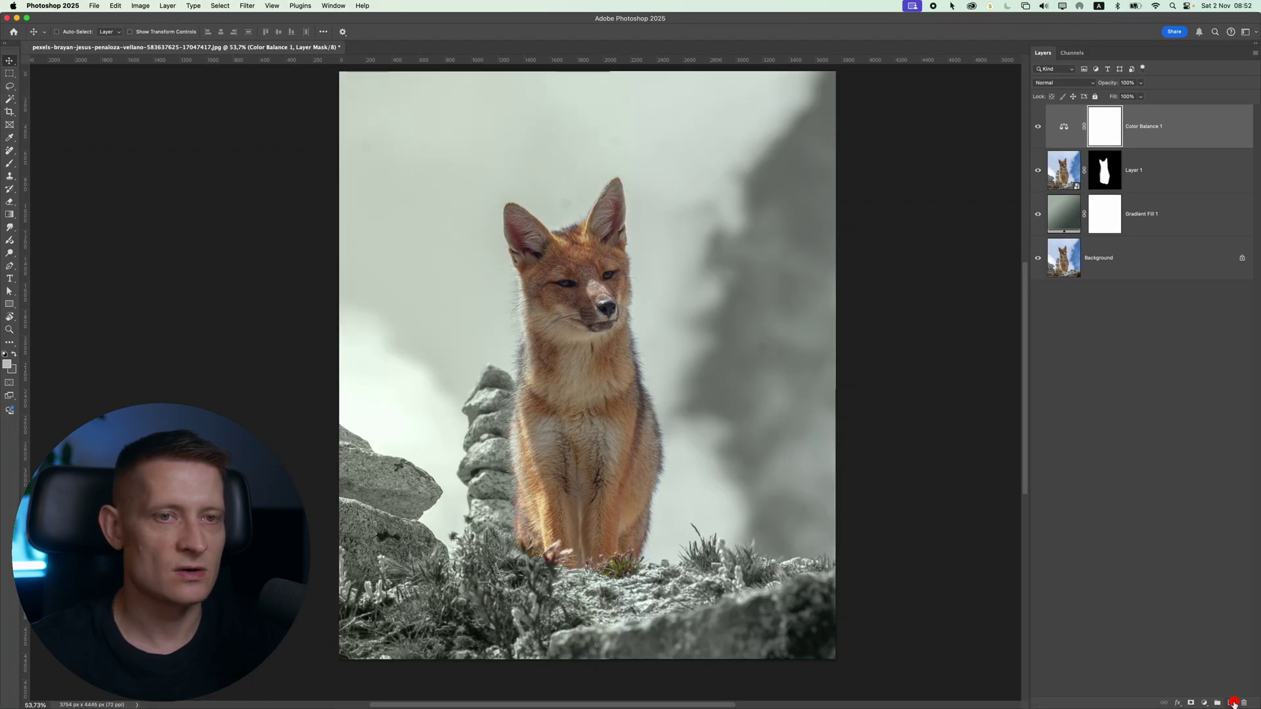
Add an empty layer above the Color Balance adjustment and choose a light-beam brush from the brush presets
left_click(1232, 703)
left_click(16, 164)
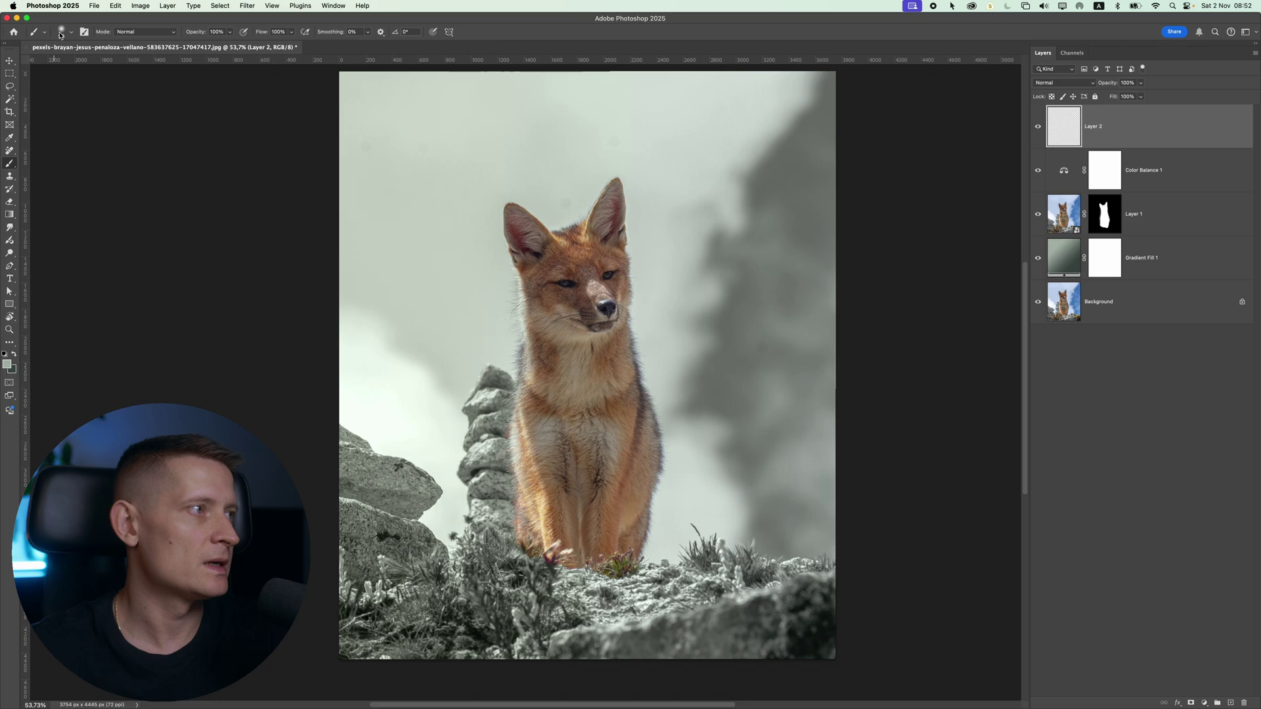
left_click(60, 32)
left_click(84, 123)
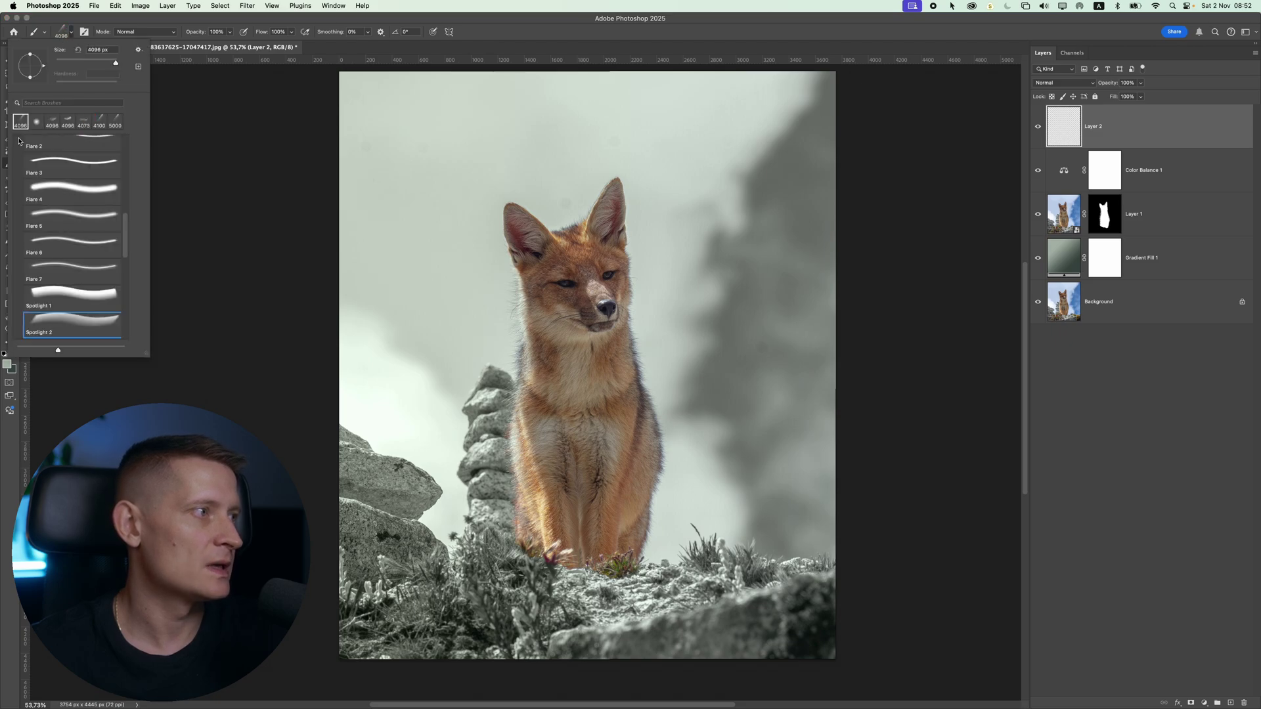
scroll(74, 226, "up", 2)
left_click_drag(125, 233, 125, 308)
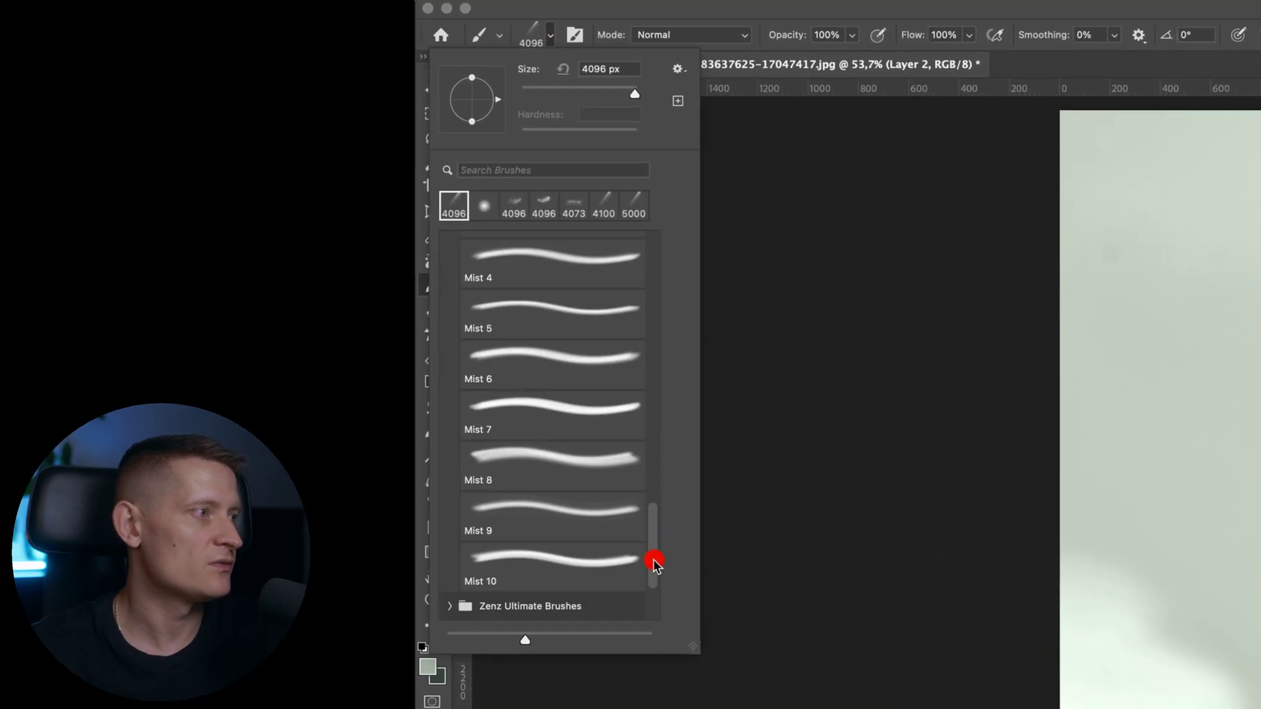
left_click_drag(654, 563, 646, 425)
left_click(566, 577)
Stamp a single white light beam over the fox's head on the empty layer, using a reduced brush size
left_click(1084, 452)
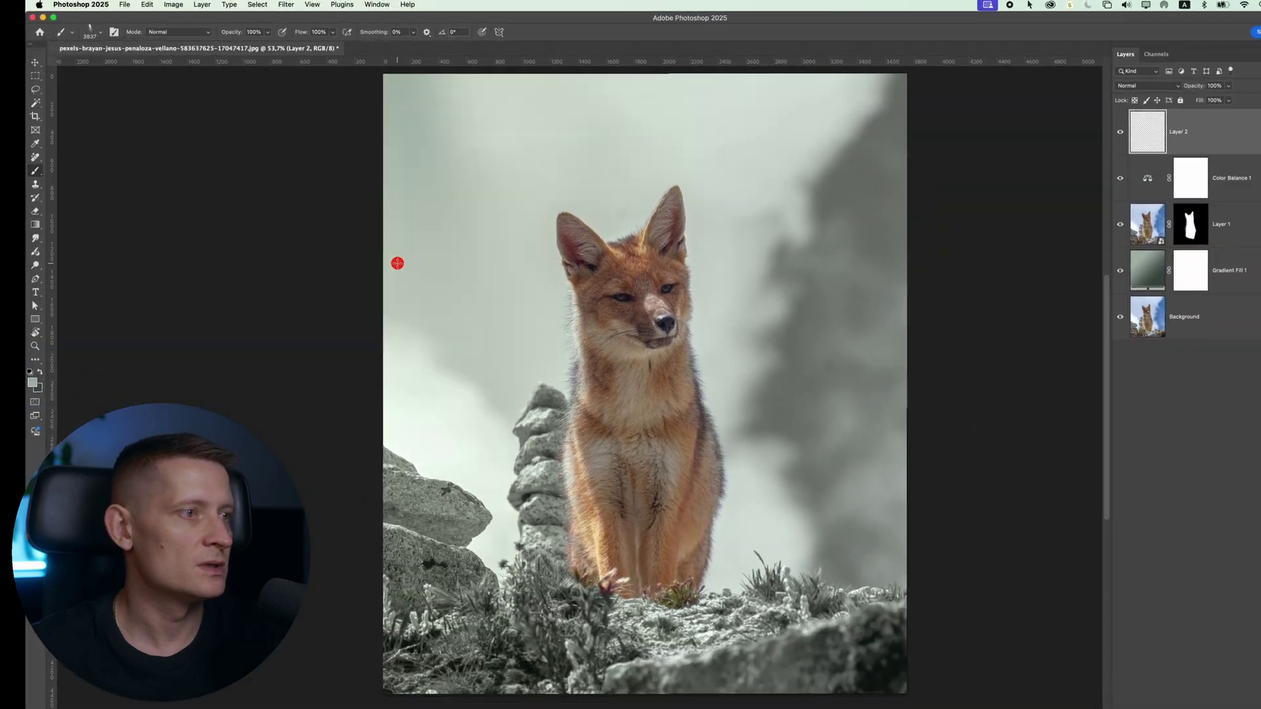
key("super+z")
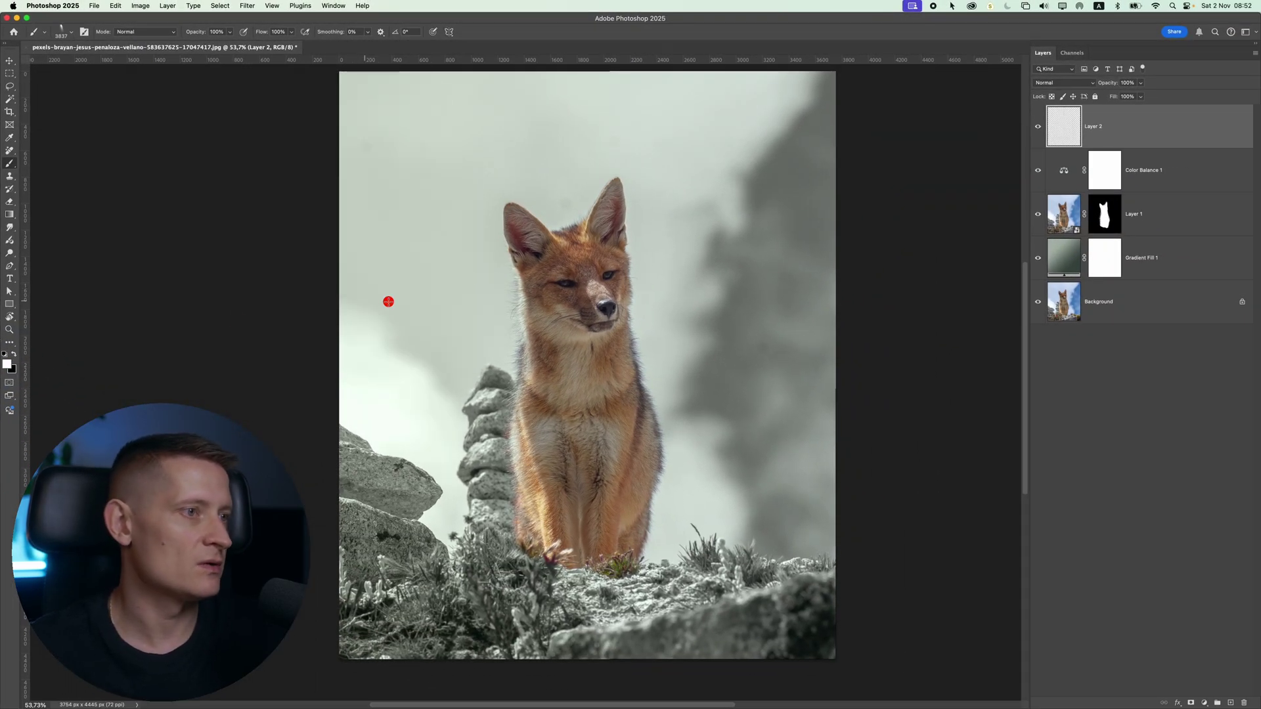
left_click(388, 302)
key("super+z")
key("bracketright")
left_click(587, 421)
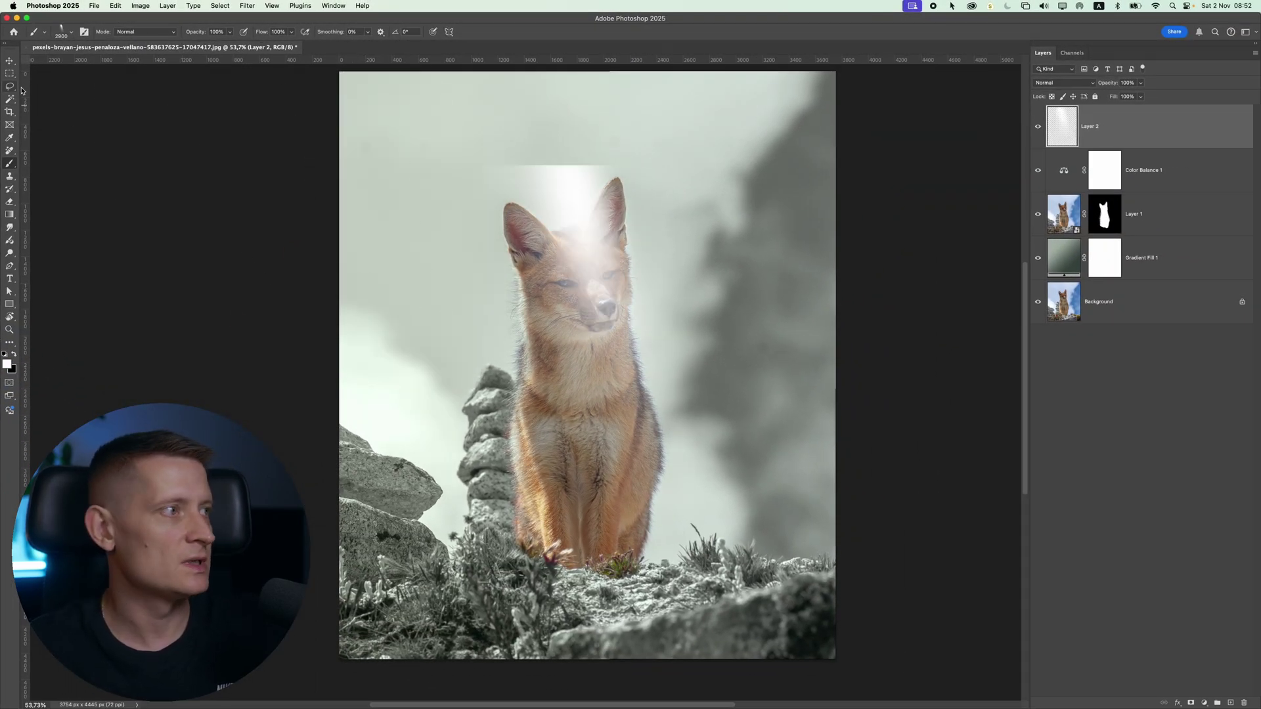
Enlarge the light beam and reposition it so it shines across the fox from the photo's upper left
left_click(10, 61)
key("super+t")
left_click_drag(821, 402, 696, 220)
left_click_drag(626, 375, 484, 260)
left_click_drag(561, 465, 681, 705)
left_click_drag(658, 281, 576, 467)
scroll(576, 461, "down", 5)
key("Return")
Build up the light with six copies of the beam layer, offsetting them toward the photo's upper left
scroll(568, 410, "up", 3)
key("super+j")
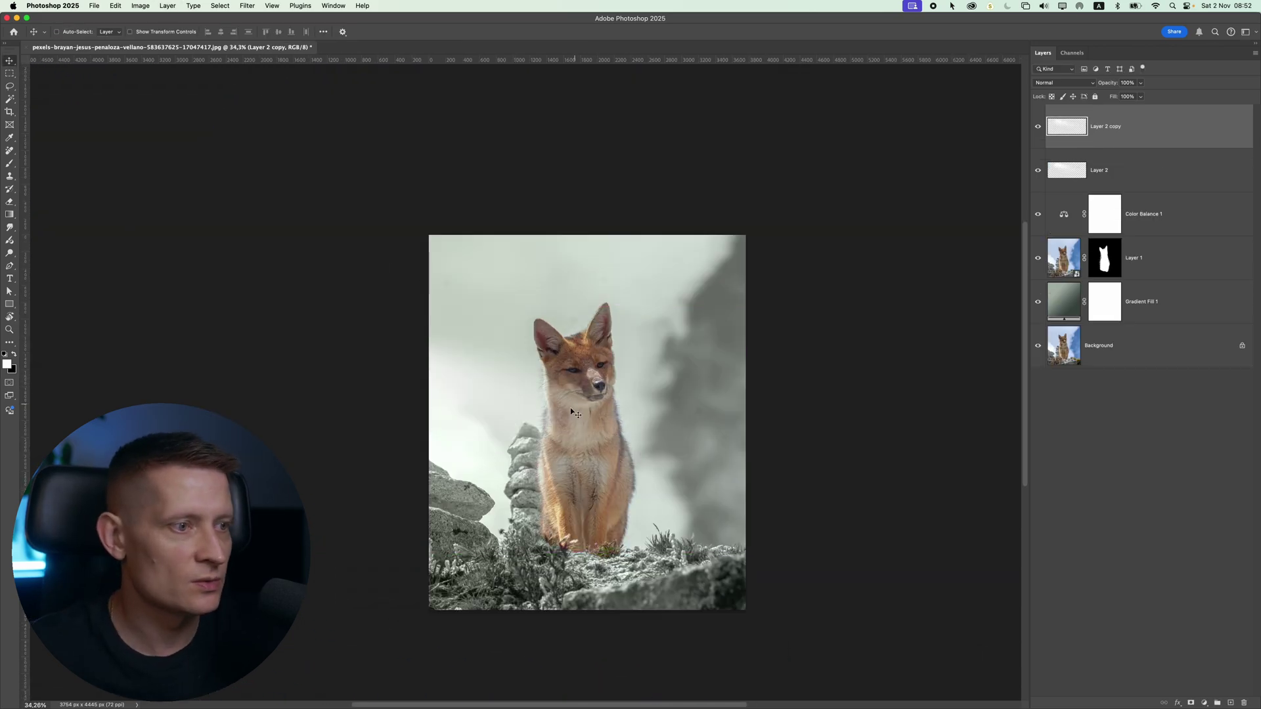
left_click_drag(570, 409, 544, 394)
key("super+j")
key("super+j")
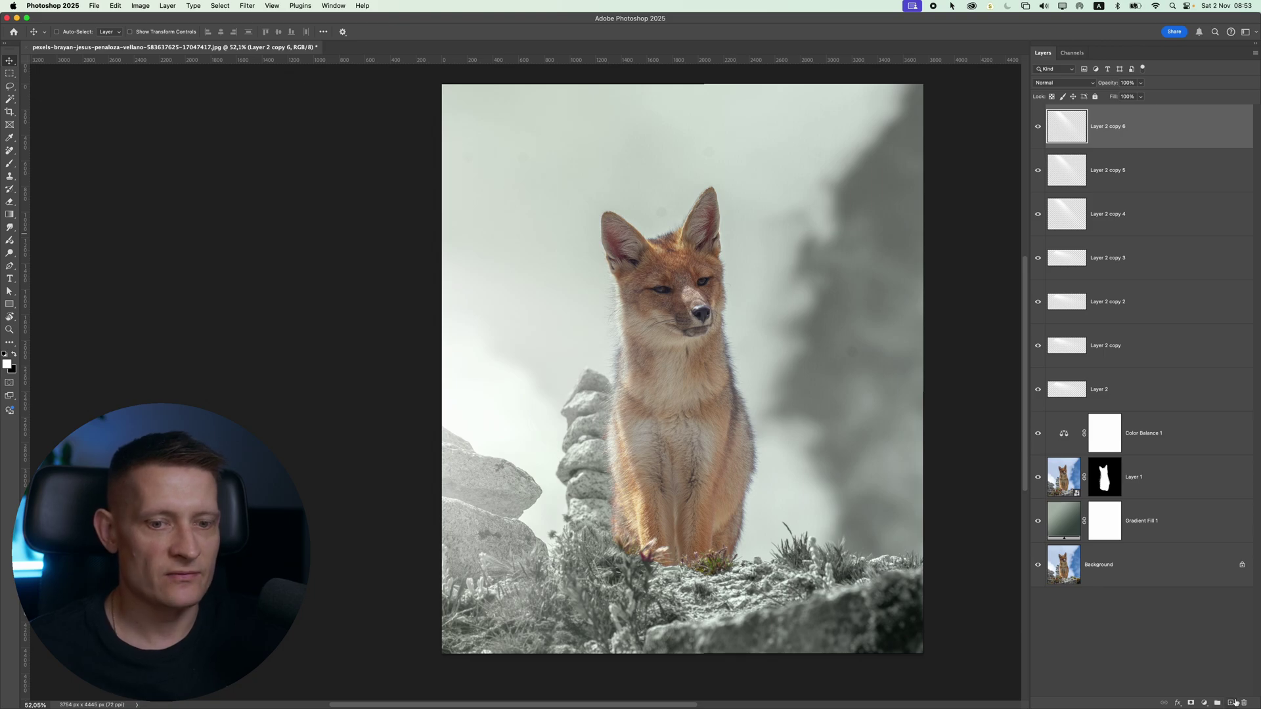
Add a new layer at the top of the stack, fill it with gray, and set its blend mode to Overlay
left_click(1233, 702)
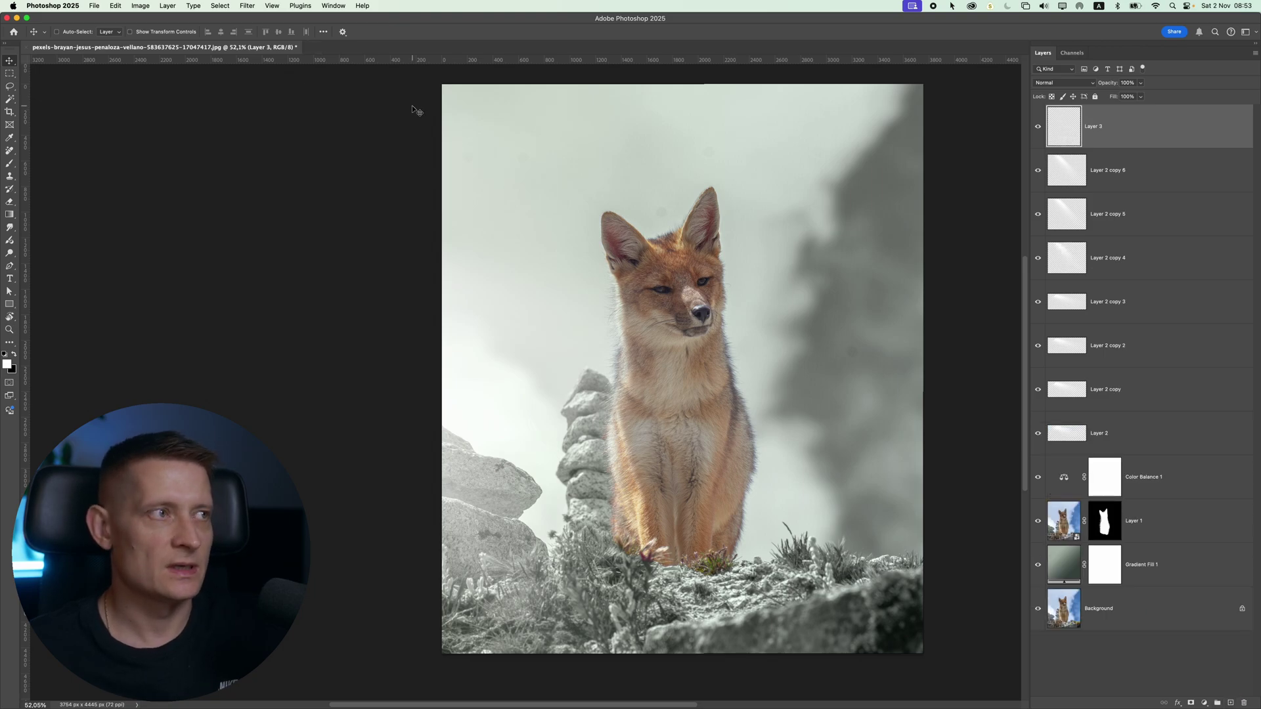
left_click(116, 6)
left_click(143, 155)
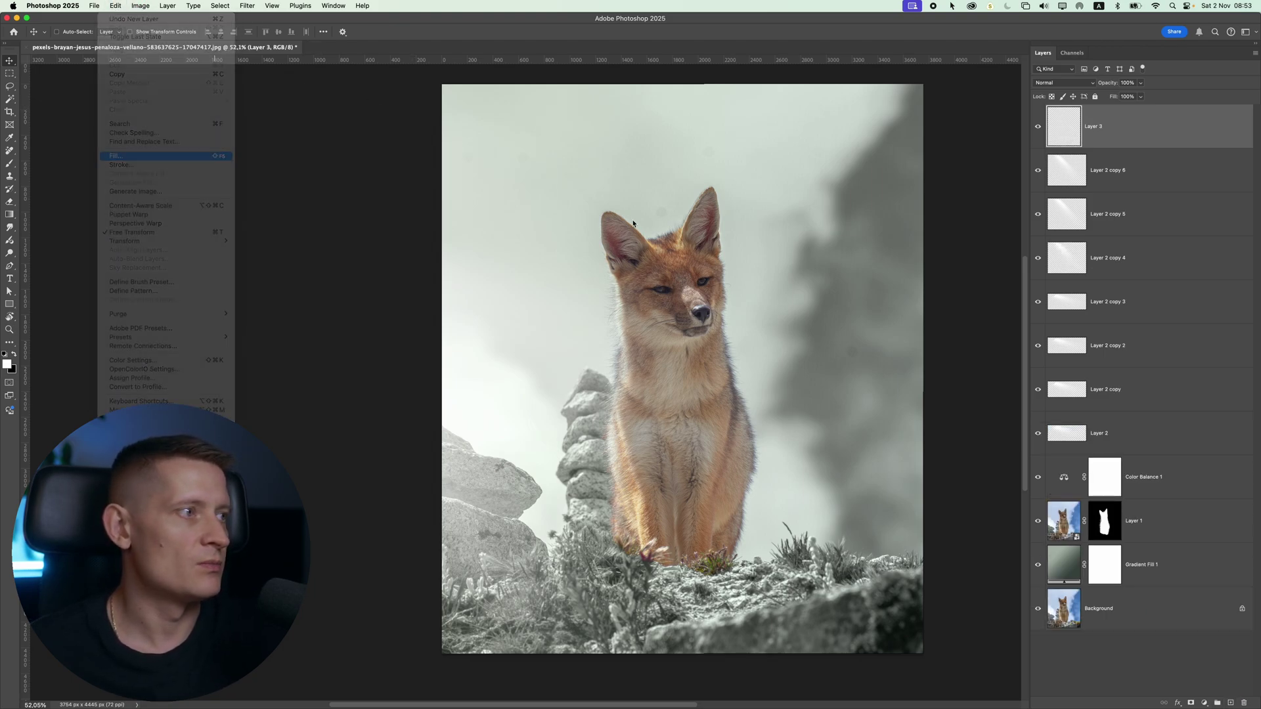
left_click(756, 212)
left_click(1063, 83)
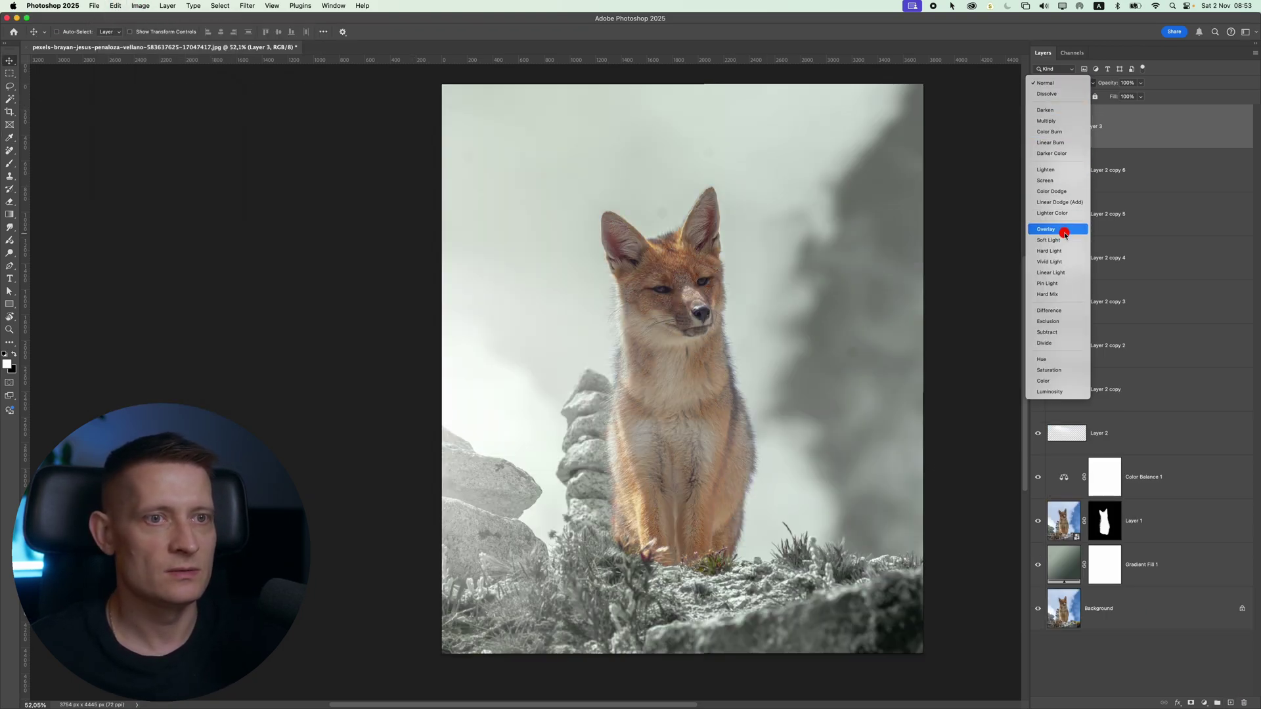
left_click(1057, 225)
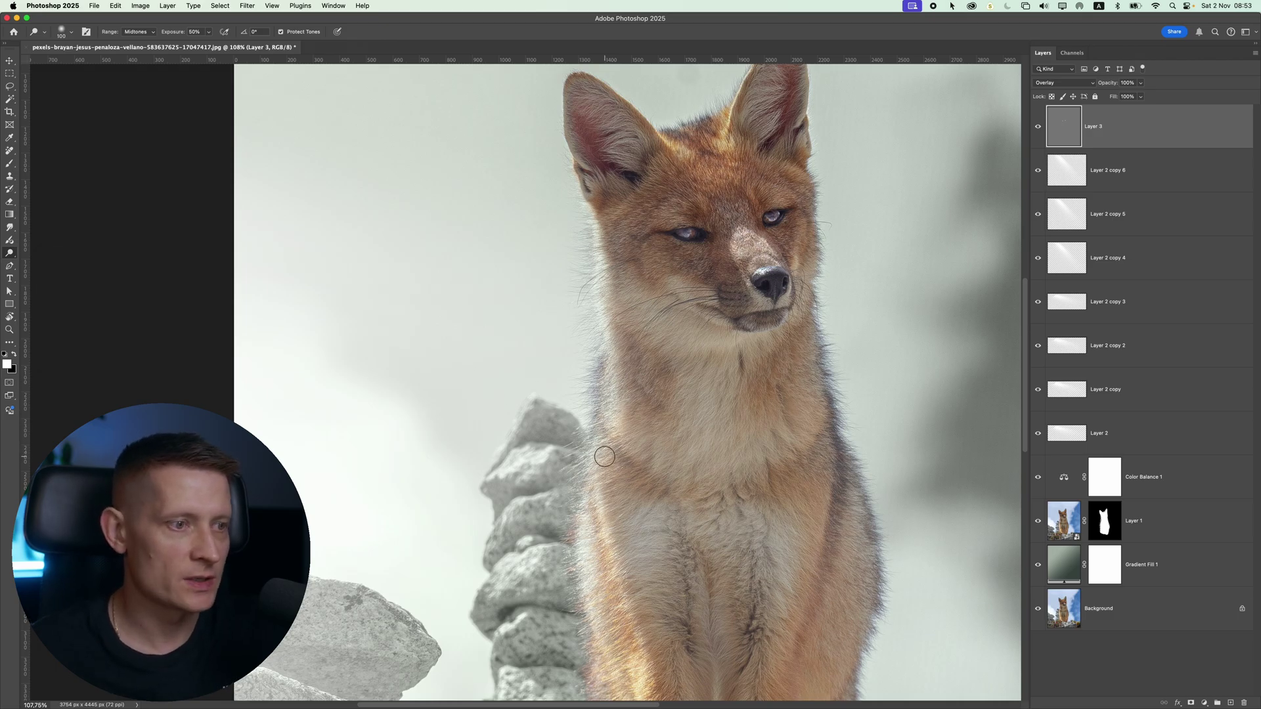
Try a Dodge stroke at 50% exposure up the fox's light-facing side on the gray Overlay layer, and undo it
left_click_drag(604, 456, 614, 302)
key("super+z")
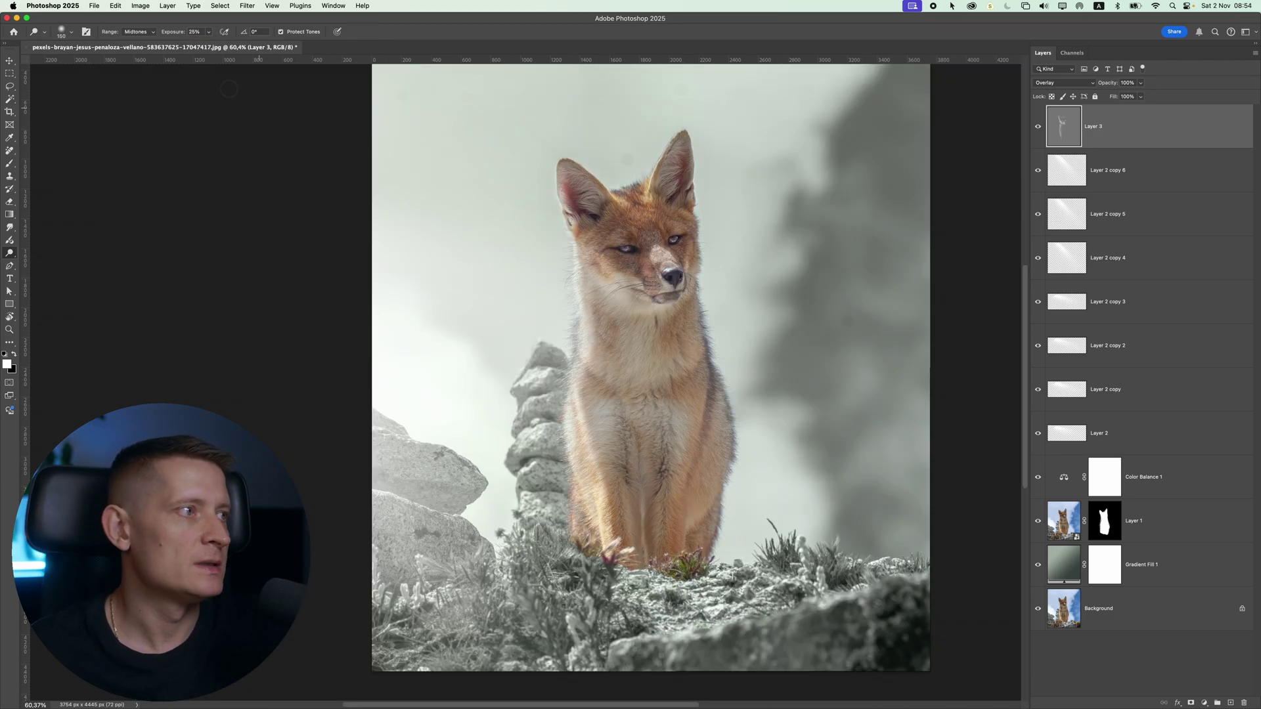
Burn the foreground plants and rocks with a large Burn tool brush at 22% exposure, Midtones range, on the gray Overlay layer
right_click(9, 251)
left_click(52, 262)
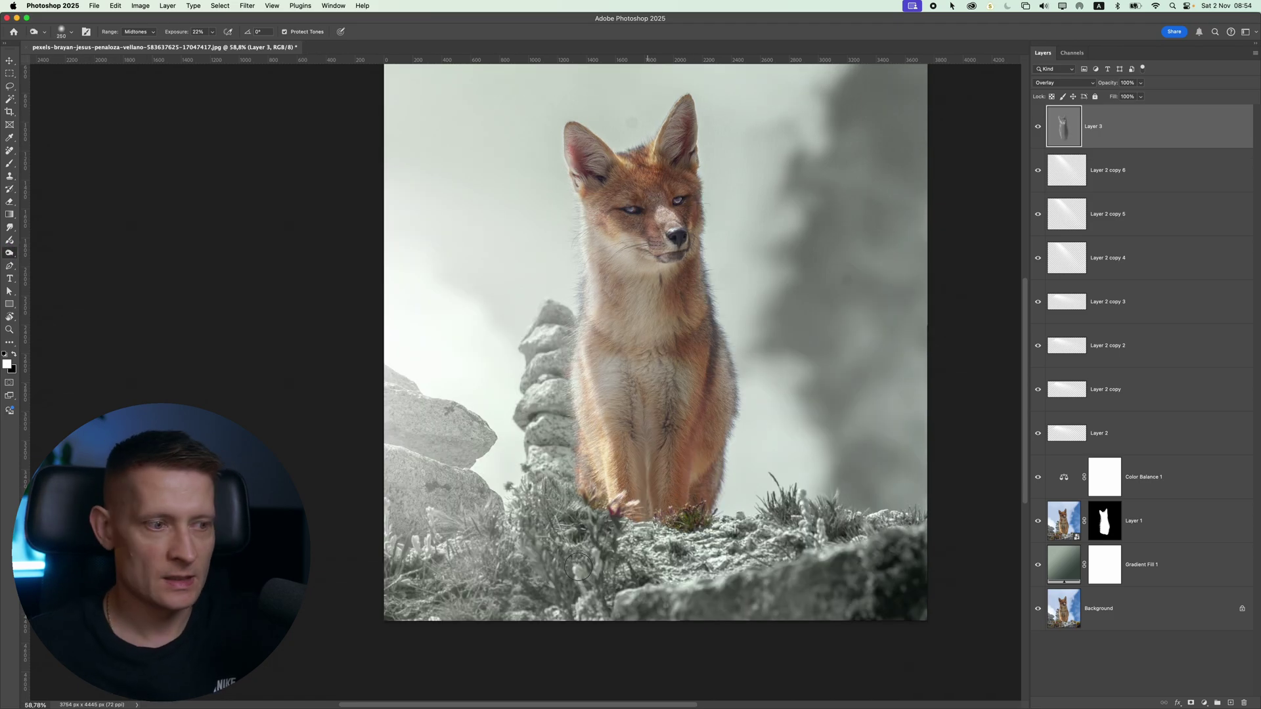
key("bracketright")
key("bracketright")
mouse_move(531, 622)
left_mouse_down()
mouse_move(968, 556)
mouse_move(436, 621)
mouse_move(621, 568)
mouse_move(695, 557)
mouse_move(445, 608)
mouse_move(838, 550)
left_mouse_up()
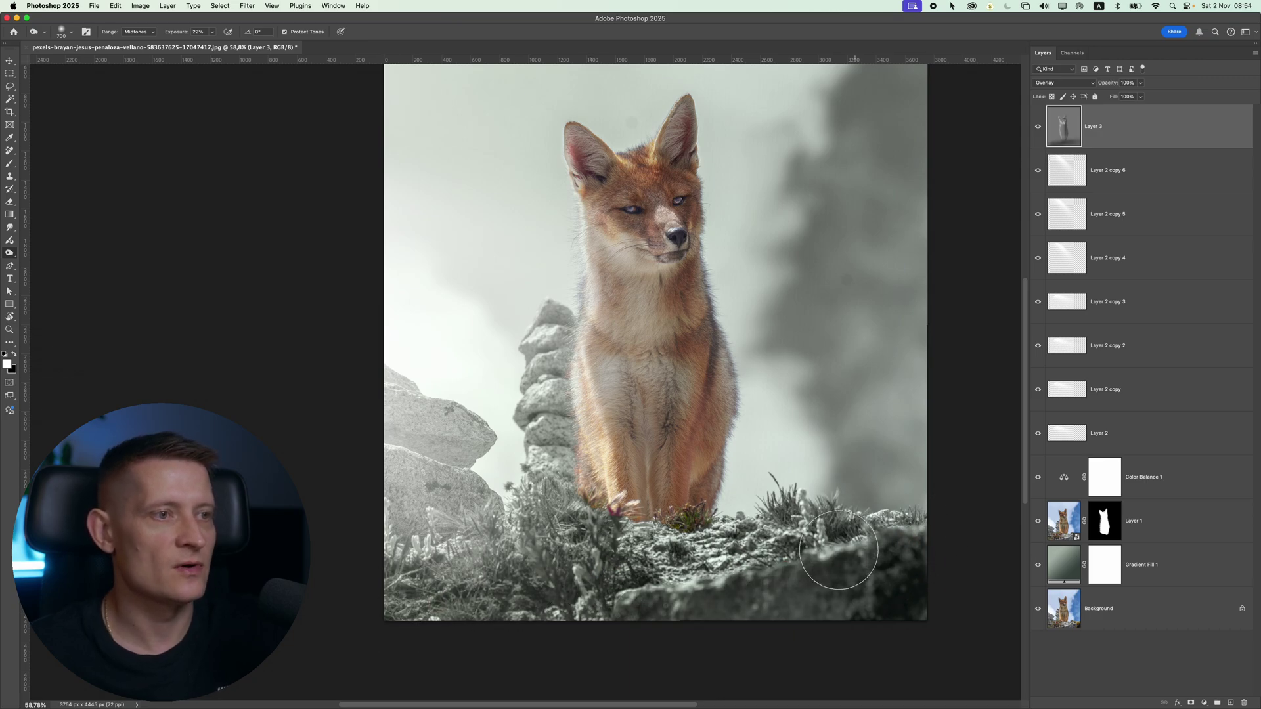
scroll(690, 345, "down", 5)
scroll(689, 344, "up", 5)
mouse_move(767, 572)
left_mouse_down()
mouse_move(968, 562)
mouse_move(674, 582)
left_mouse_up()
mouse_move(395, 492)
left_mouse_down()
mouse_move(473, 528)
mouse_move(492, 520)
mouse_move(459, 553)
mouse_move(672, 602)
mouse_move(610, 604)
mouse_move(513, 568)
left_mouse_up()
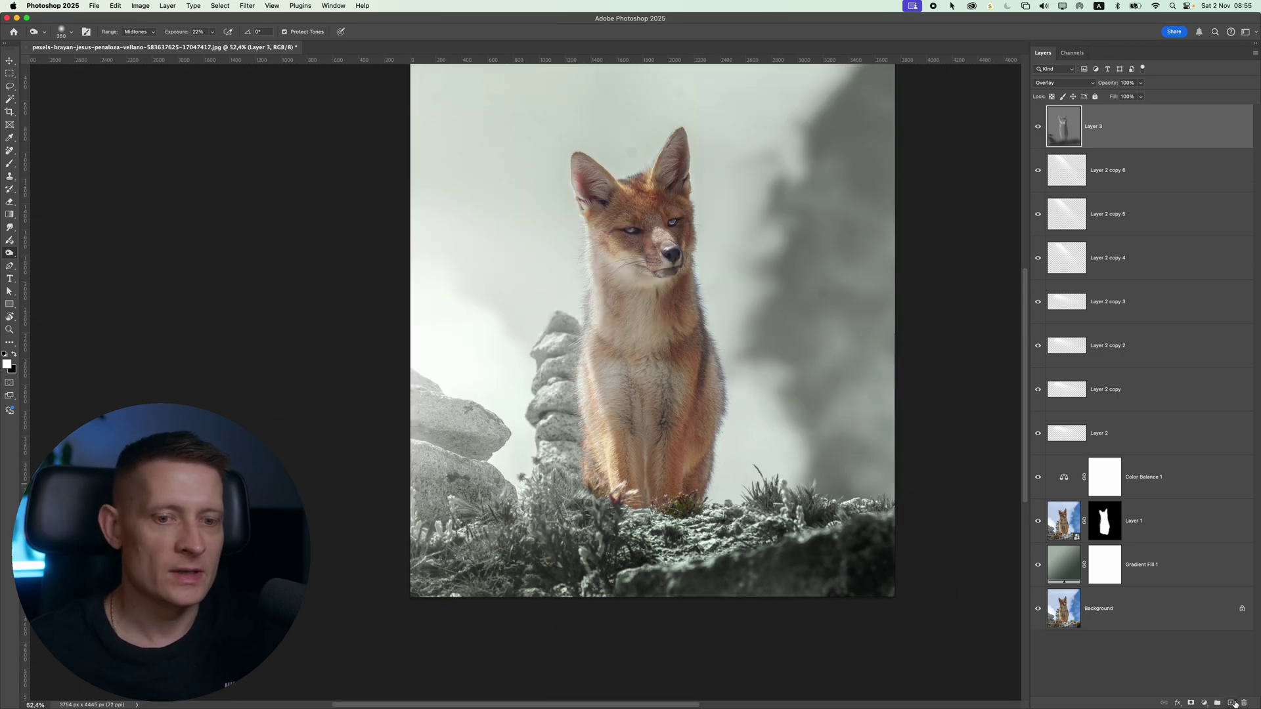
Stamp all visible layers into a new layer at the top and convert it to a smart object
left_click(1230, 703)
key("super+alt+shift+e")
right_click(1070, 130)
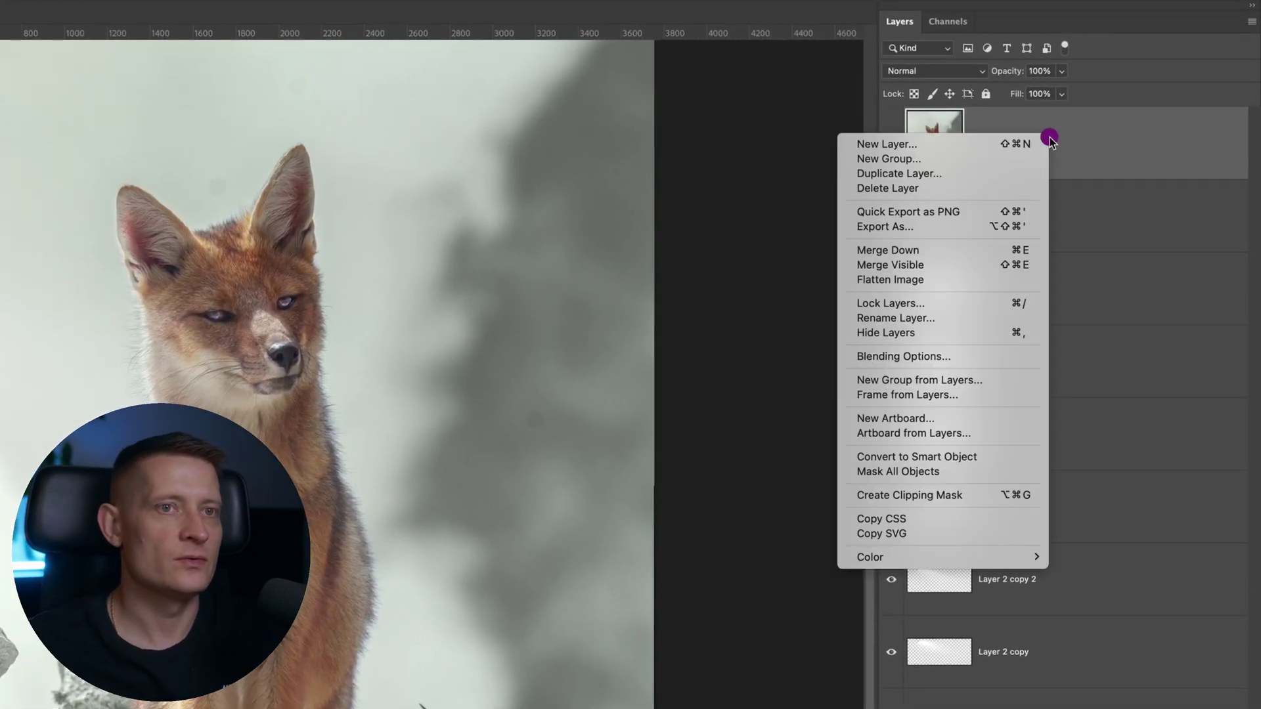
left_click(990, 415)
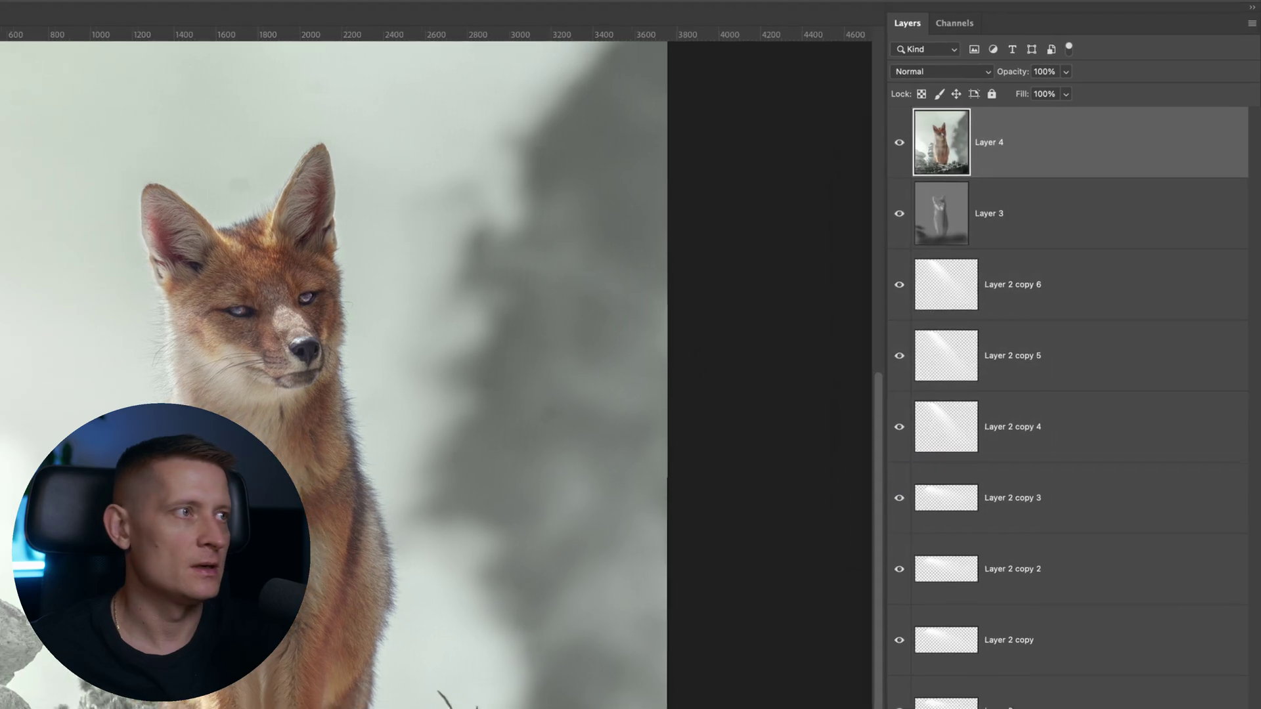
Open the Camera Raw Filter on the merged smart object and set the parametric curve to Lights -7, Darks +7 and Shadows +61
left_click(220, 5)
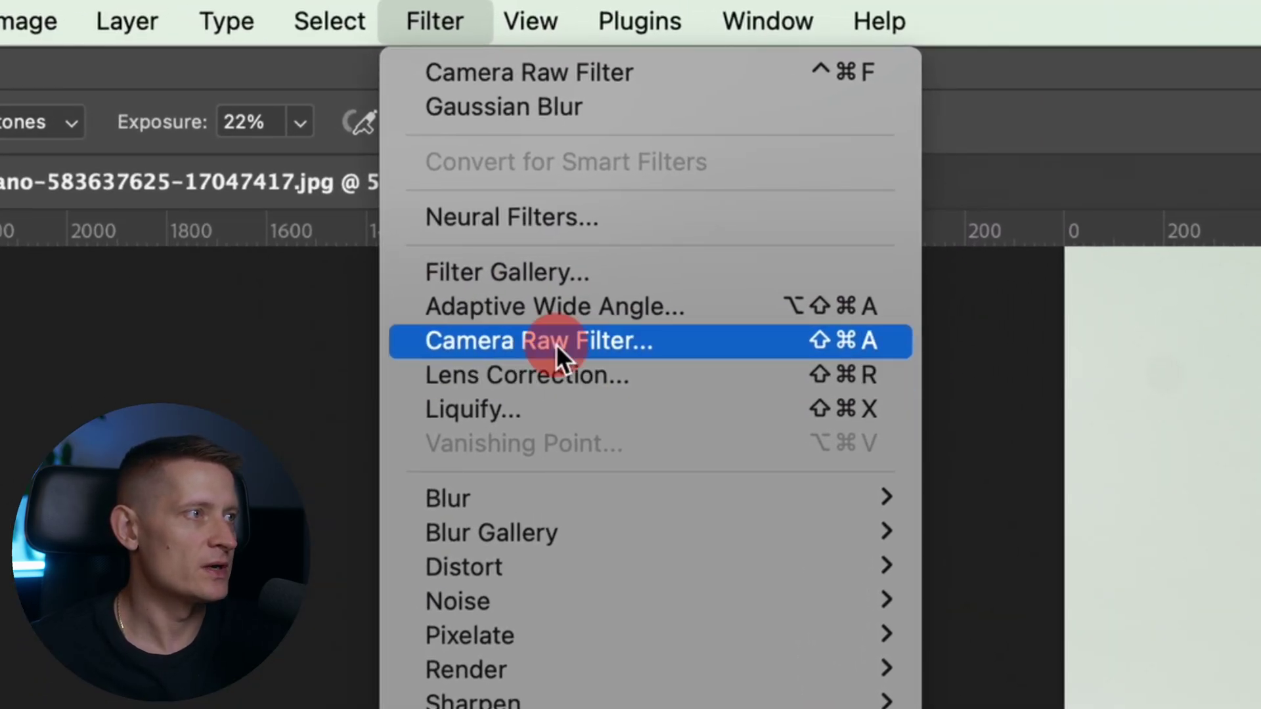
left_click(555, 344)
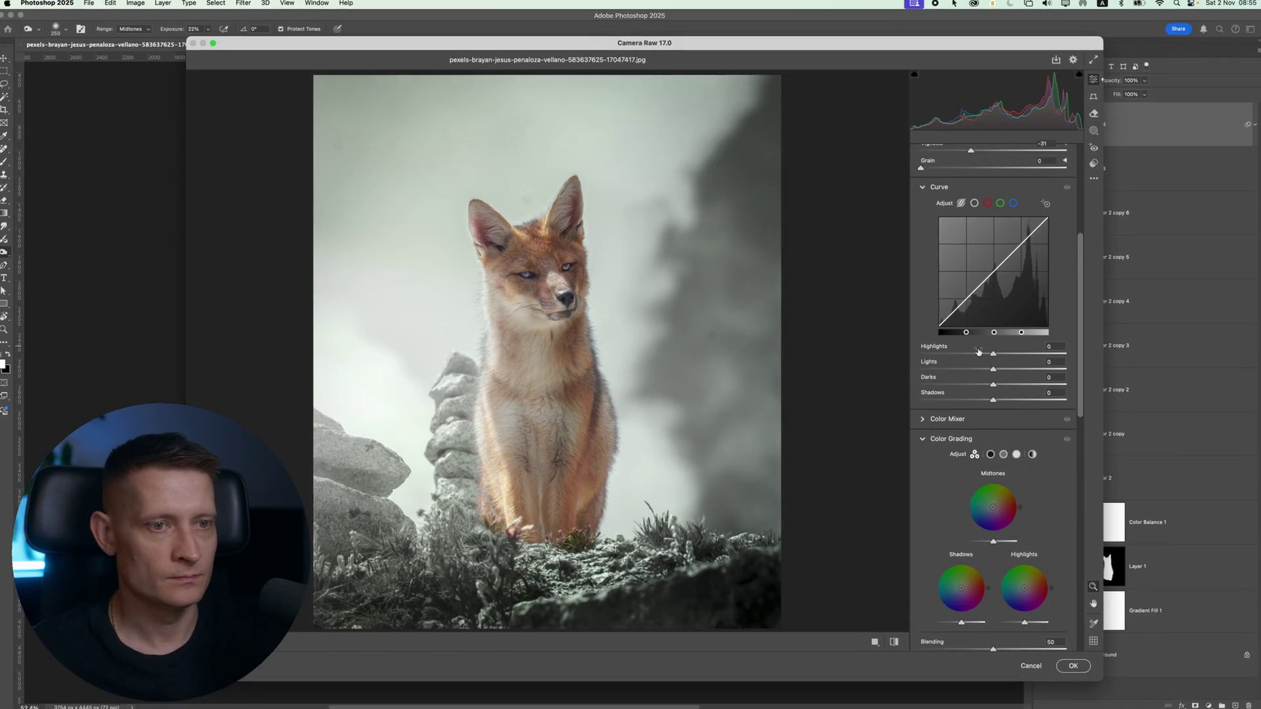
left_click_drag(993, 400, 1038, 401)
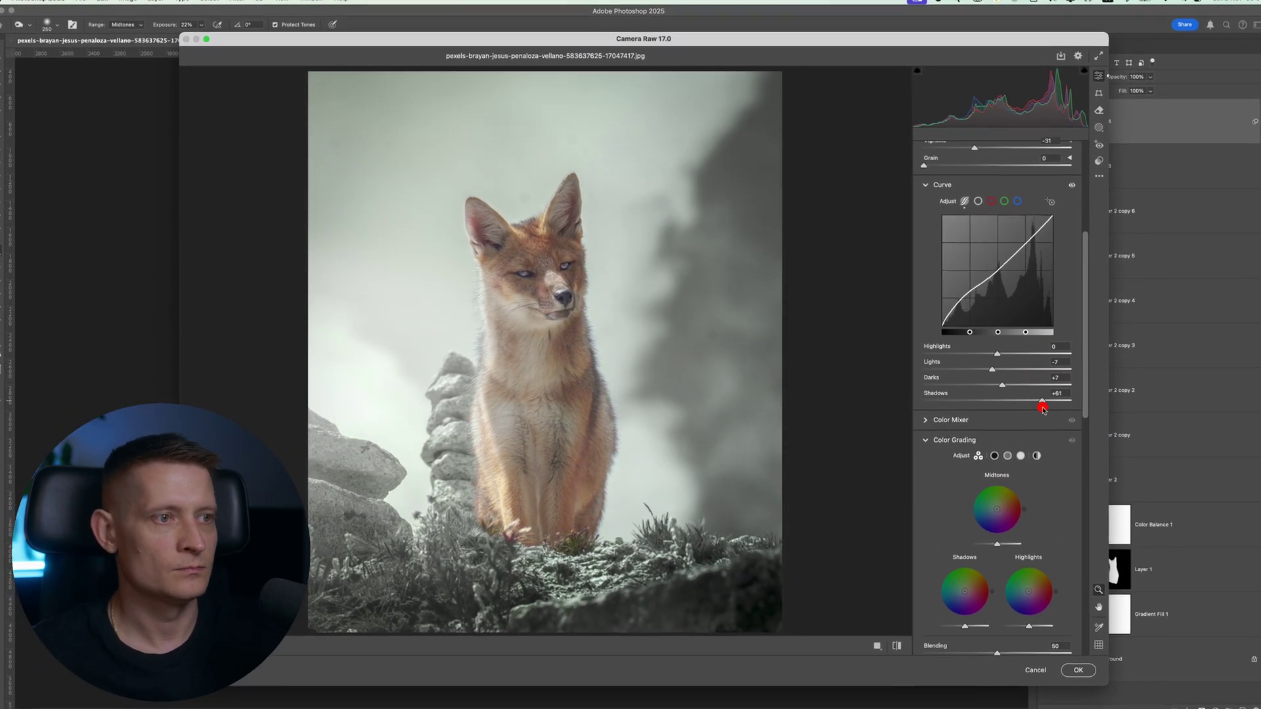
Fine-tune the remaining Camera Raw color sliders to shift the fox's fur toward a muted red, and apply the filter
scroll(1004, 420, "down", 10)
left_click_drag(929, 346, 1000, 347)
scroll(1011, 368, "down", 10)
left_click_drag(1019, 563, 1025, 564)
left_click_drag(1034, 613, 1041, 612)
left_click_drag(1033, 631, 1010, 630)
mouse_move(1034, 684)
left_mouse_down()
mouse_move(914, 671)
mouse_move(1051, 679)
left_mouse_up()
left_click(1125, 707)
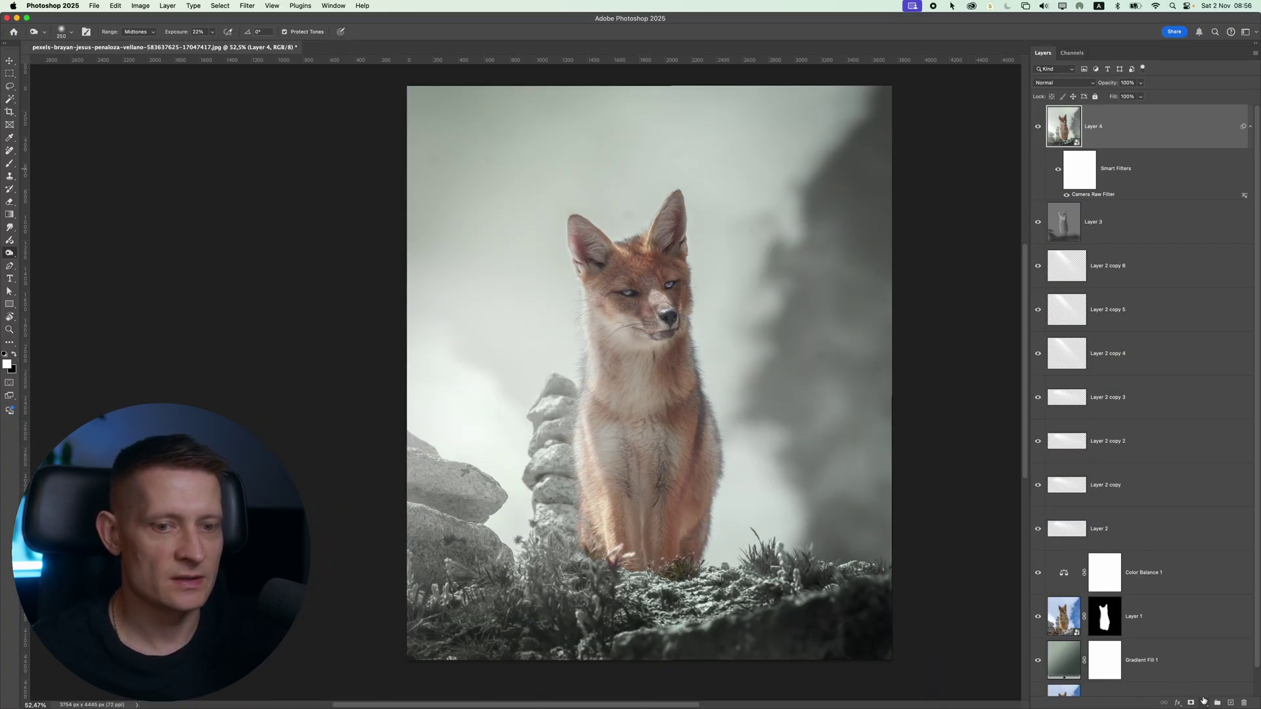
Add a Color Lookup adjustment above the merged layer, load the 3Strip.look LUT, and reduce the adjustment's opacity
left_click(1203, 702)
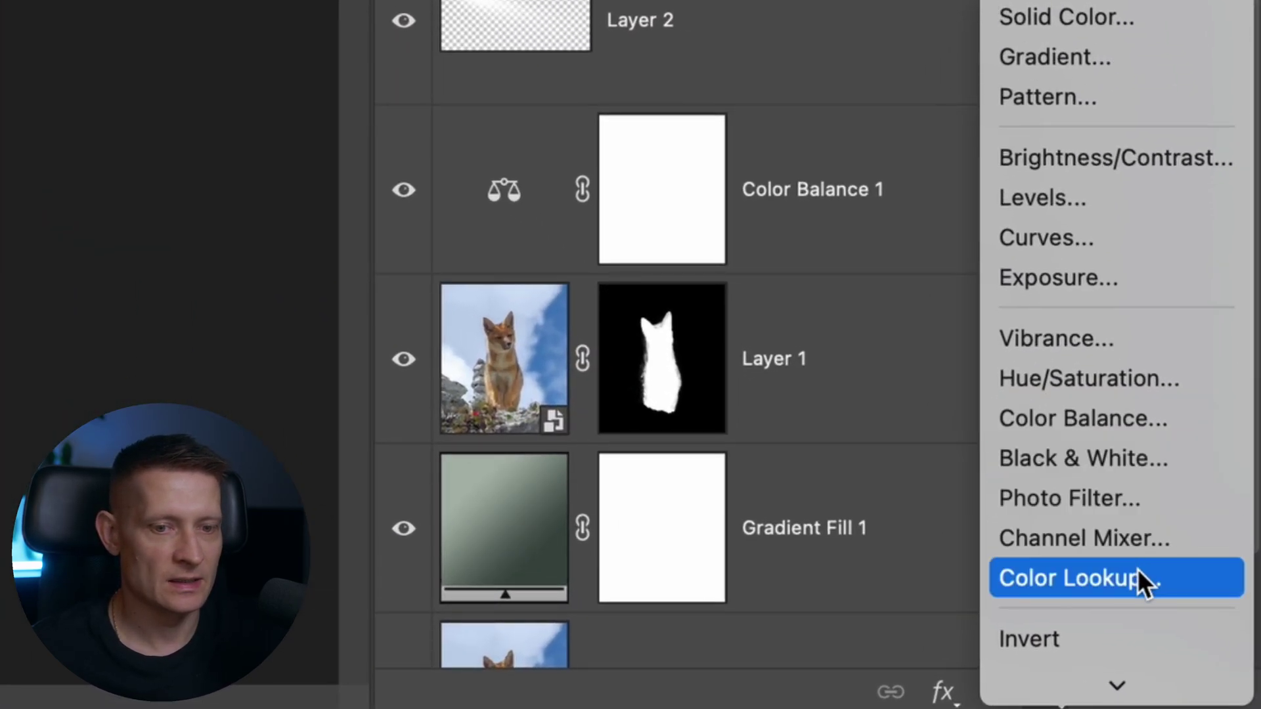
left_click(1137, 571)
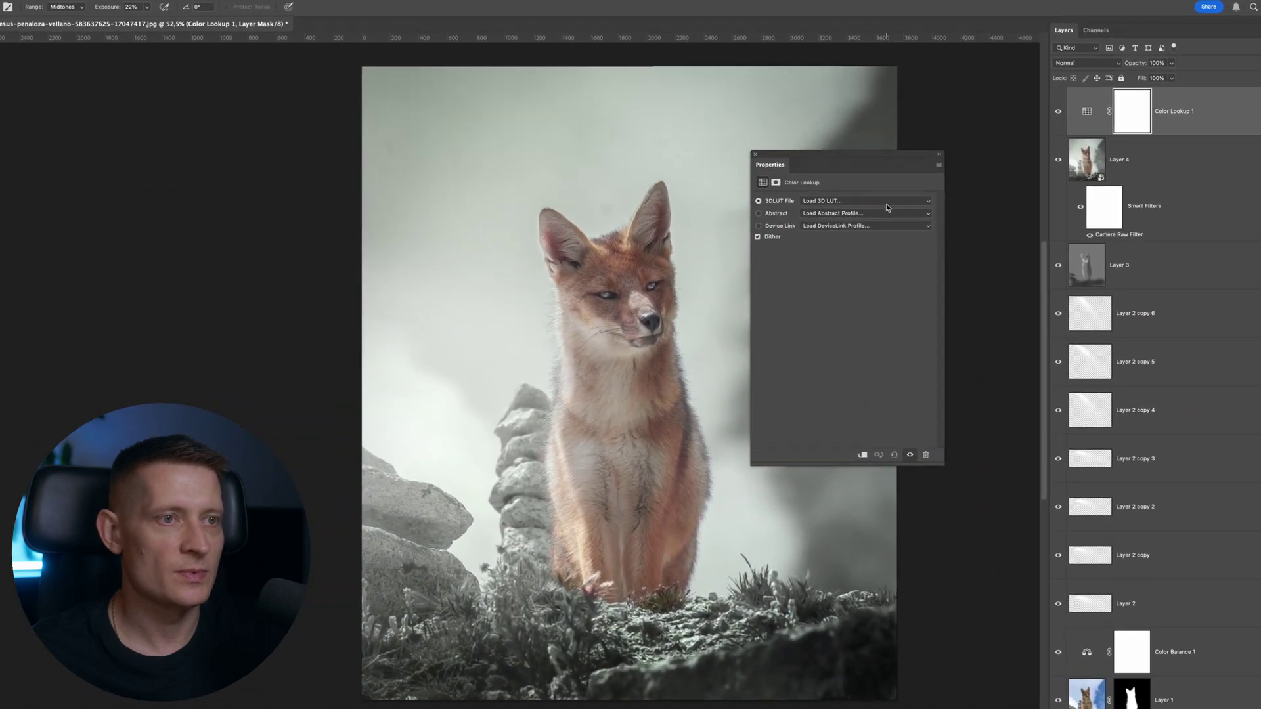
left_click(886, 202)
left_click(830, 191)
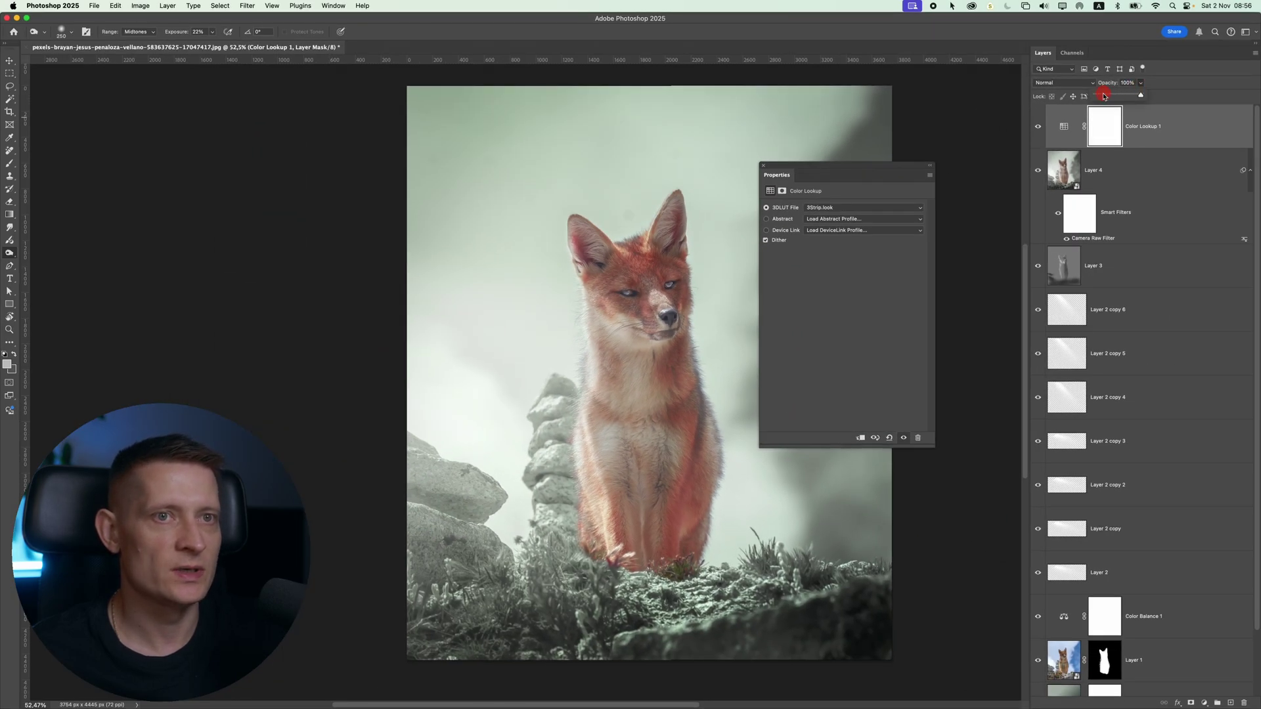
left_click(1103, 96)
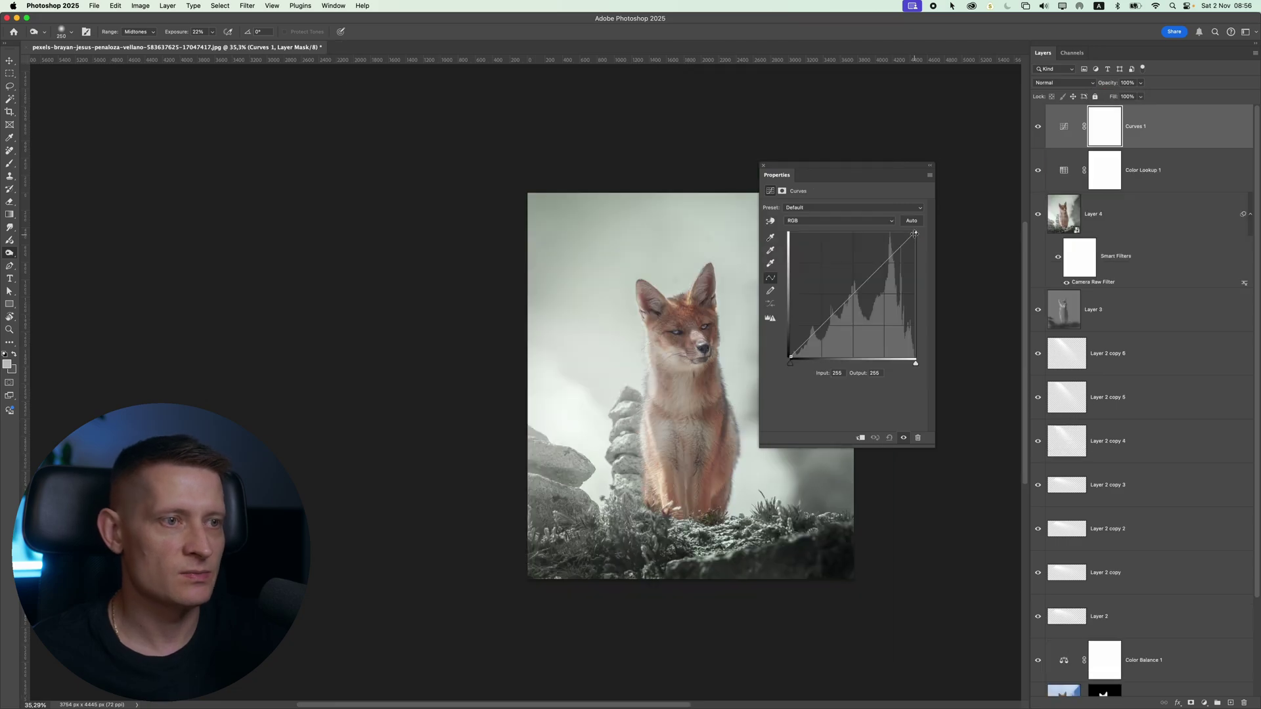
Move the white point inward on the RGB curve of the Curves adjustment above Color Lookup to brighten the highlights
left_click_drag(914, 235, 902, 229)
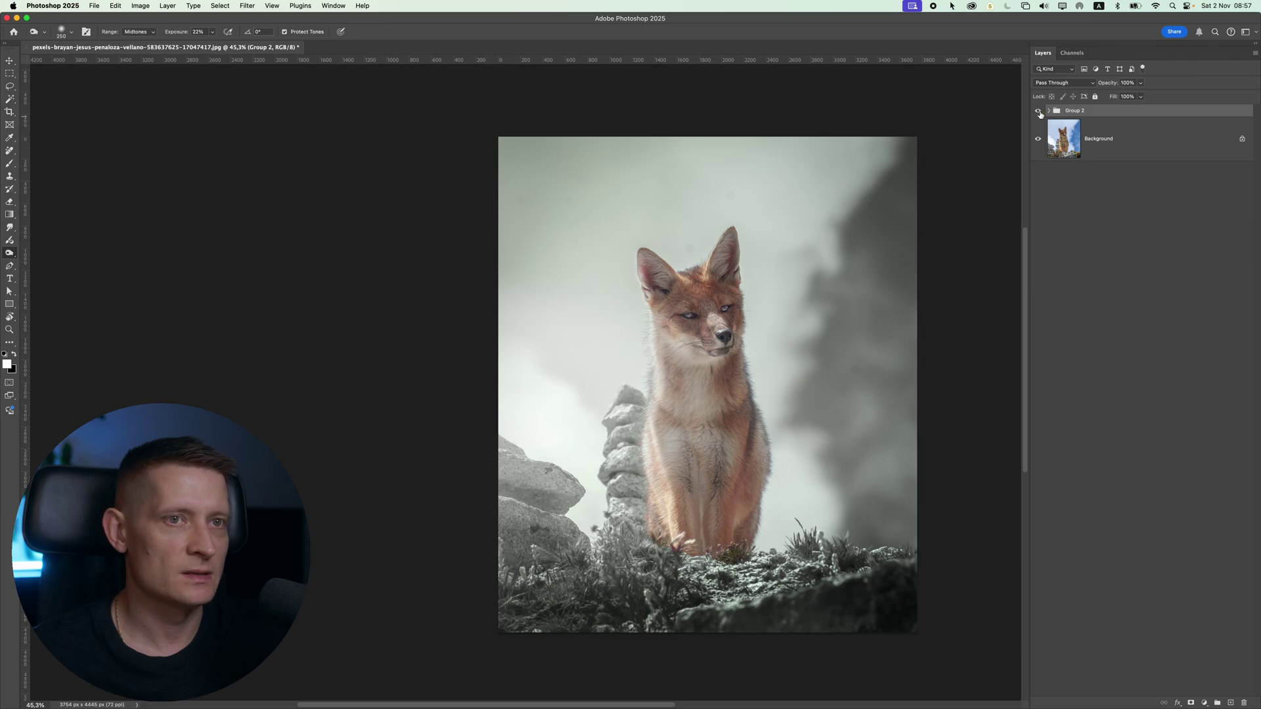
Compare the finished edit with the original photo by hiding and reshowing the group of edit layers
left_click(1038, 111)
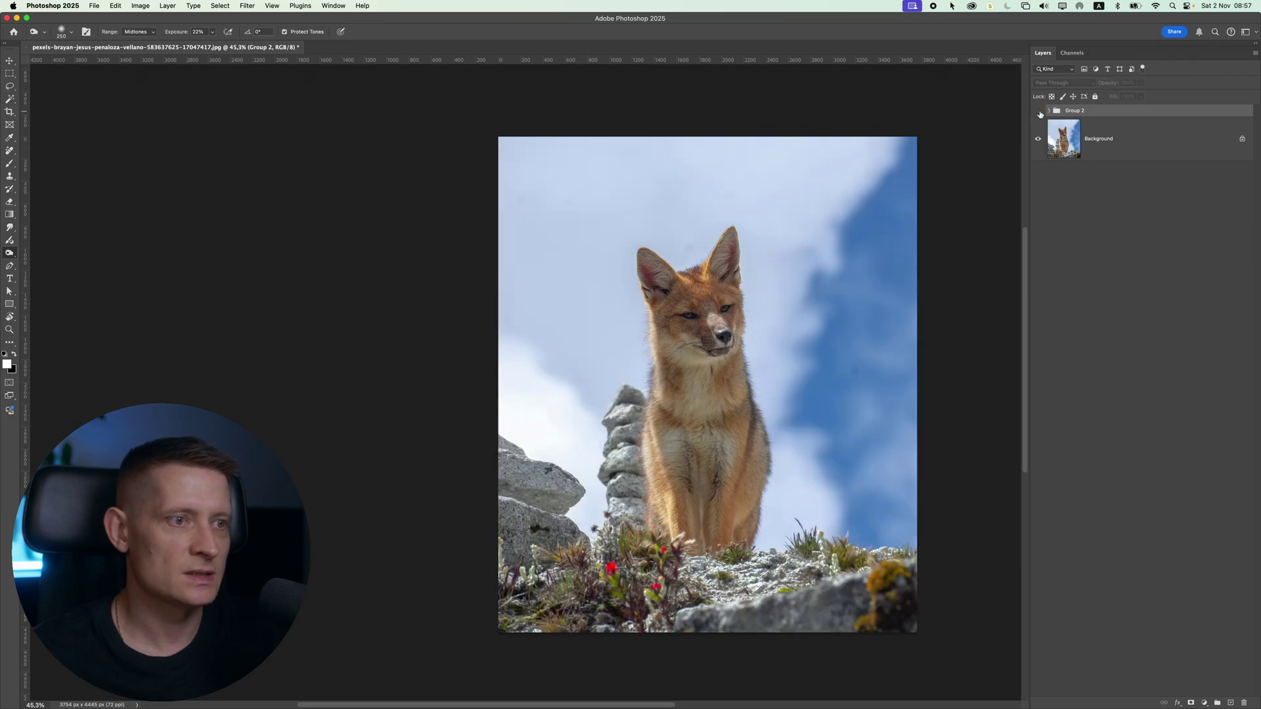
left_click(1038, 112)
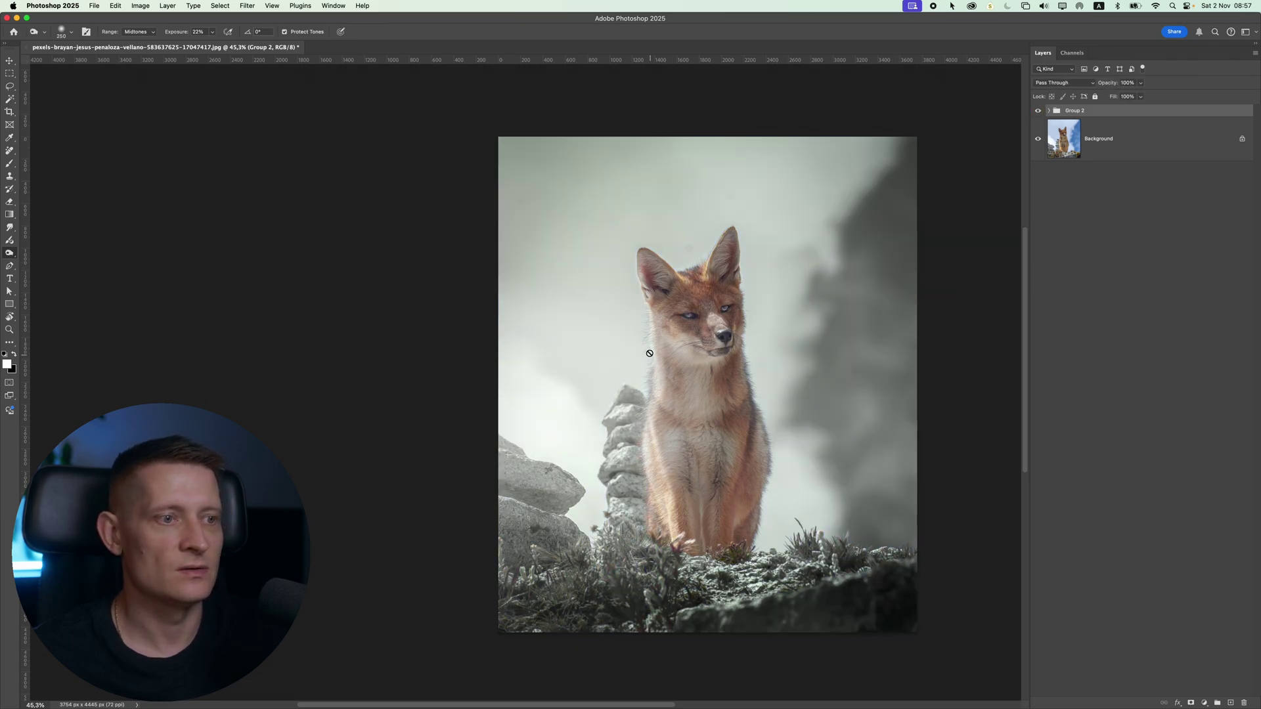